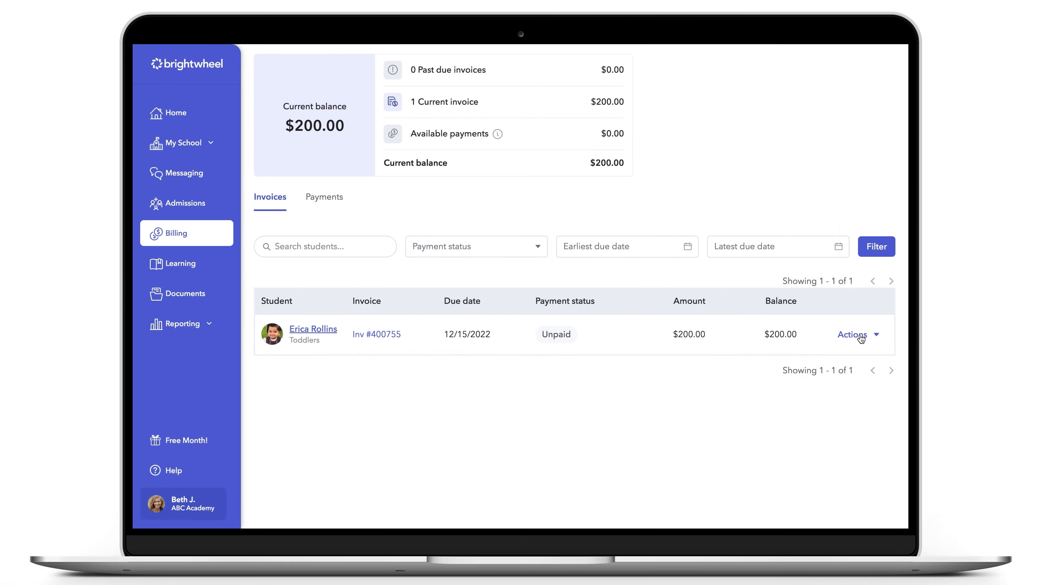
- Add a subsidy agency named State of New York, filling in its contact name, phone, e-mail and address details
{"action": "left_click", "coordinate": [861, 338]}
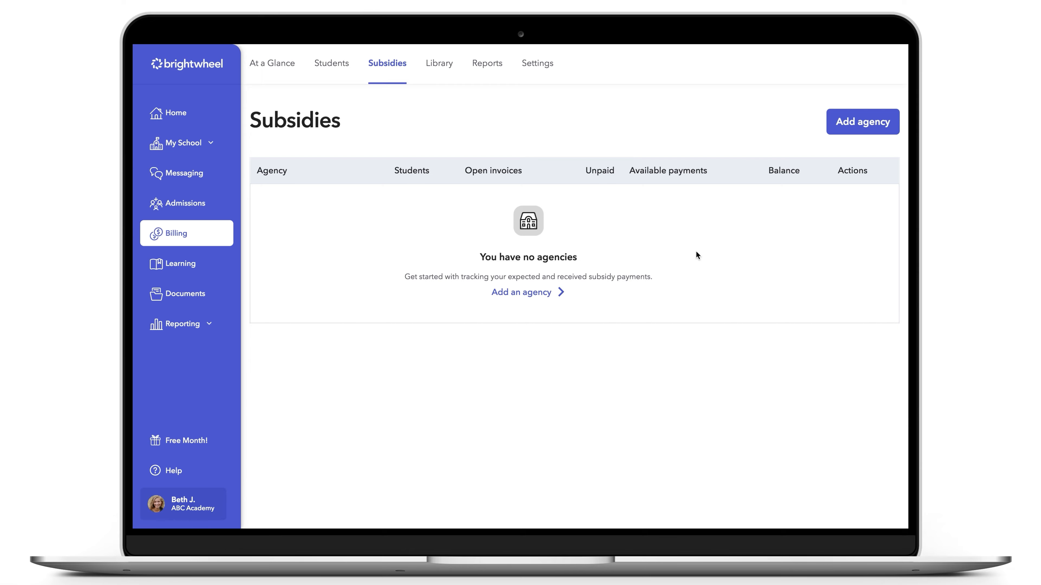
{"action": "left_click", "coordinate": [843, 121]}
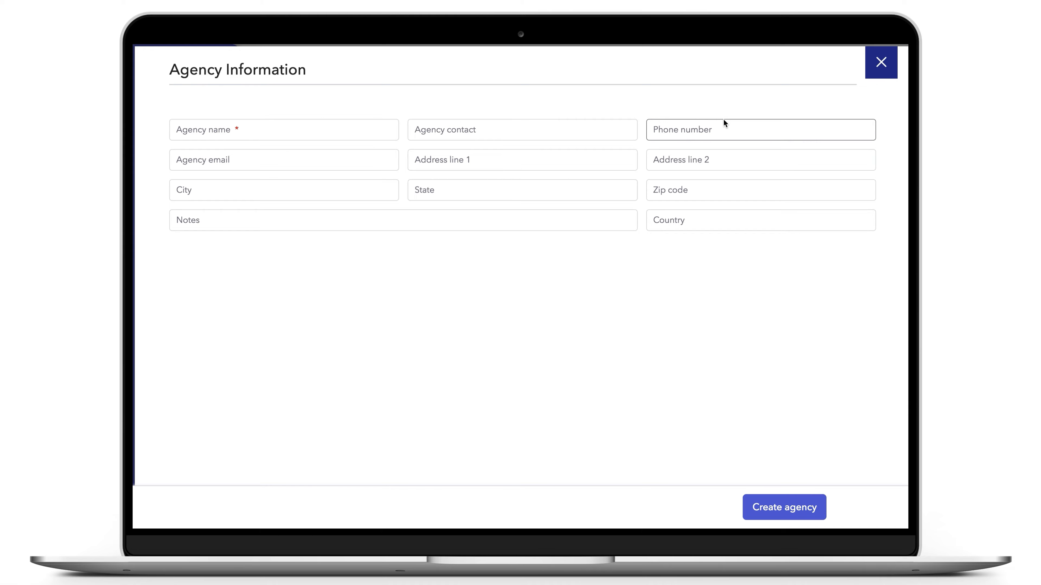
{"action": "left_click", "coordinate": [350, 132]}
{"action": "type", "text": "State of New York"}
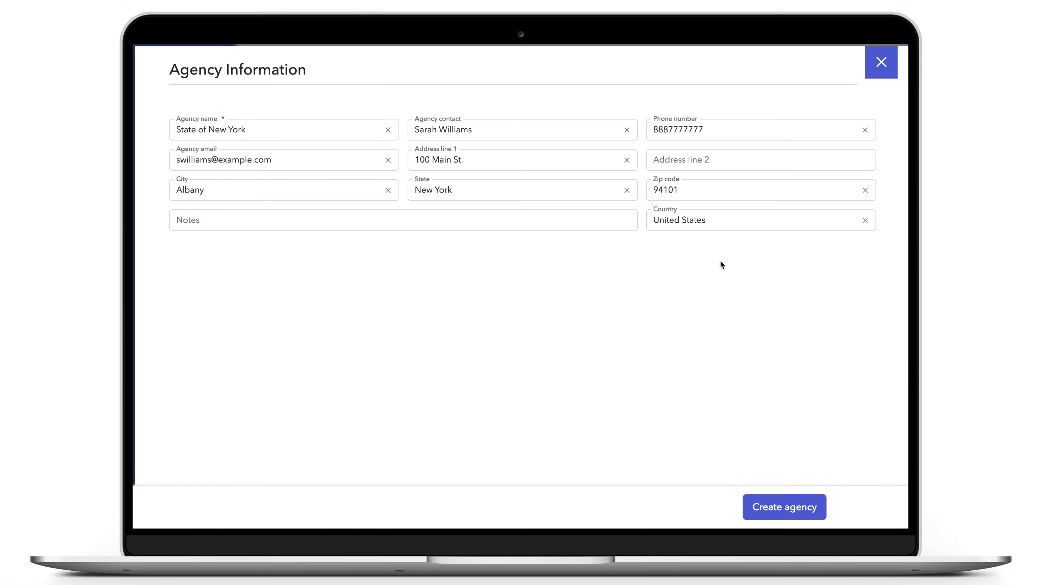
{"action": "left_click", "coordinate": [786, 510]}
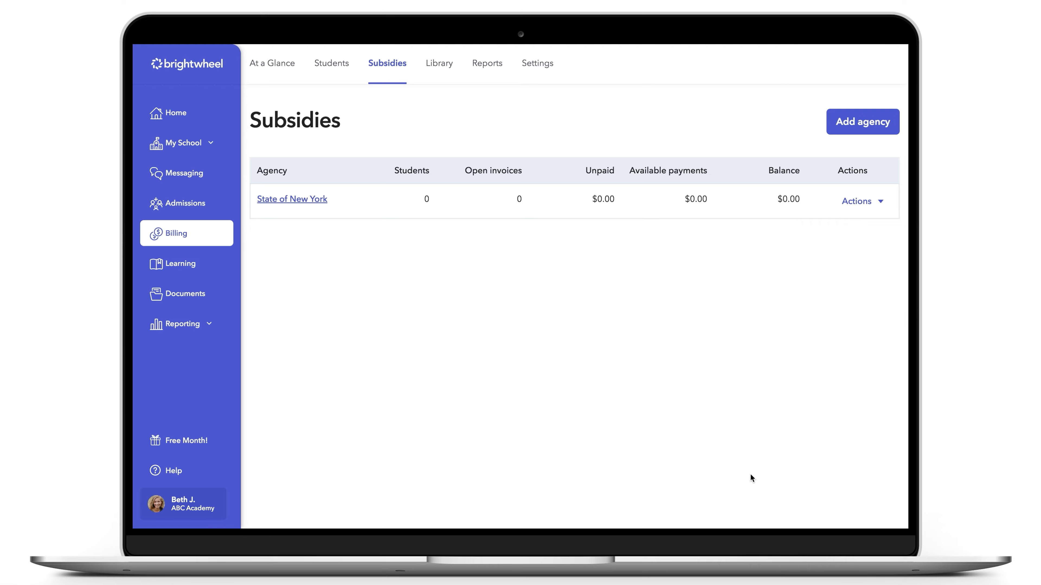
{"action": "left_click", "coordinate": [319, 67]}
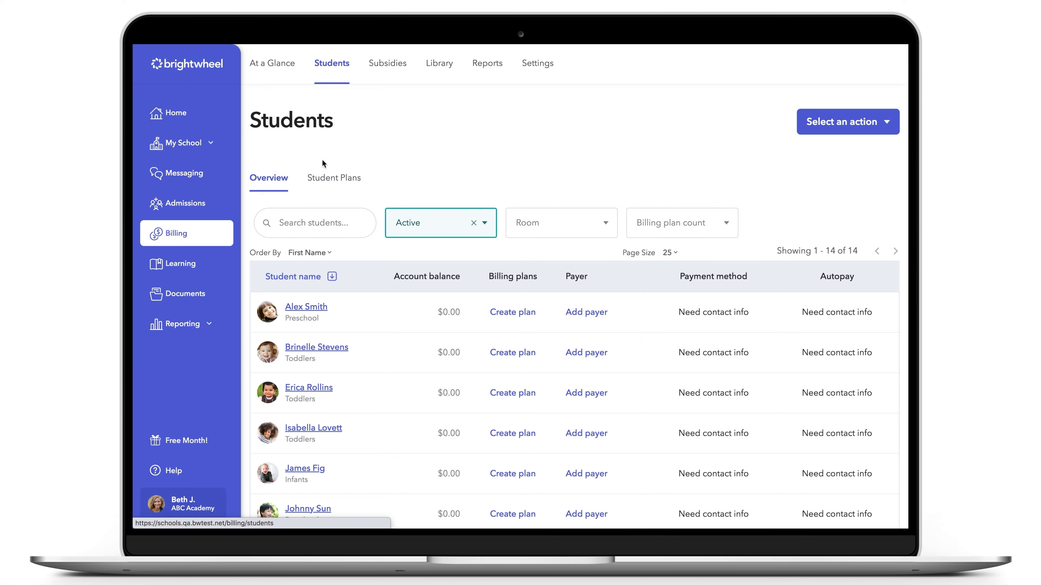
{"action": "left_click", "coordinate": [319, 390]}
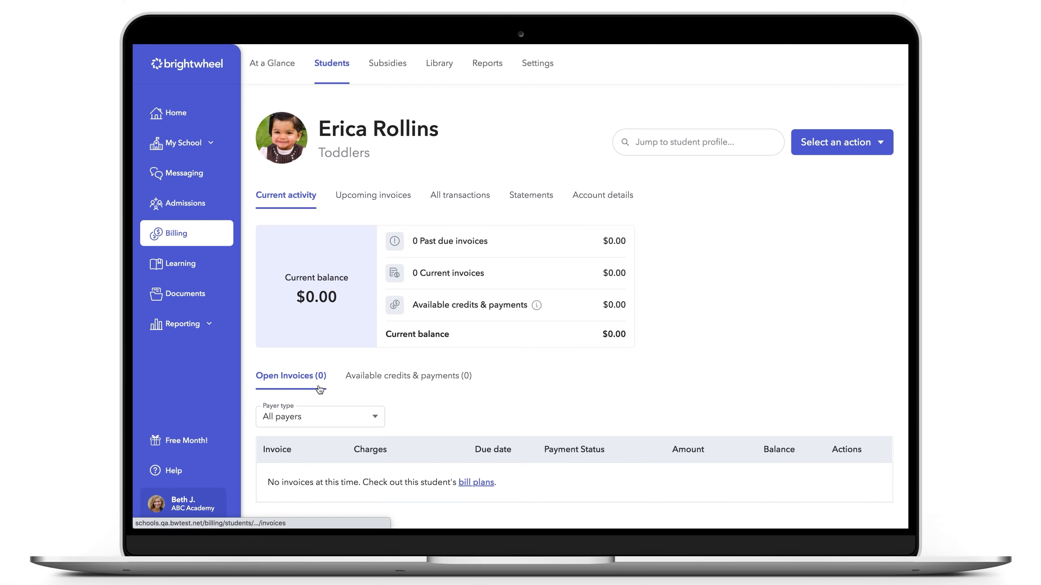
{"action": "left_click", "coordinate": [583, 197]}
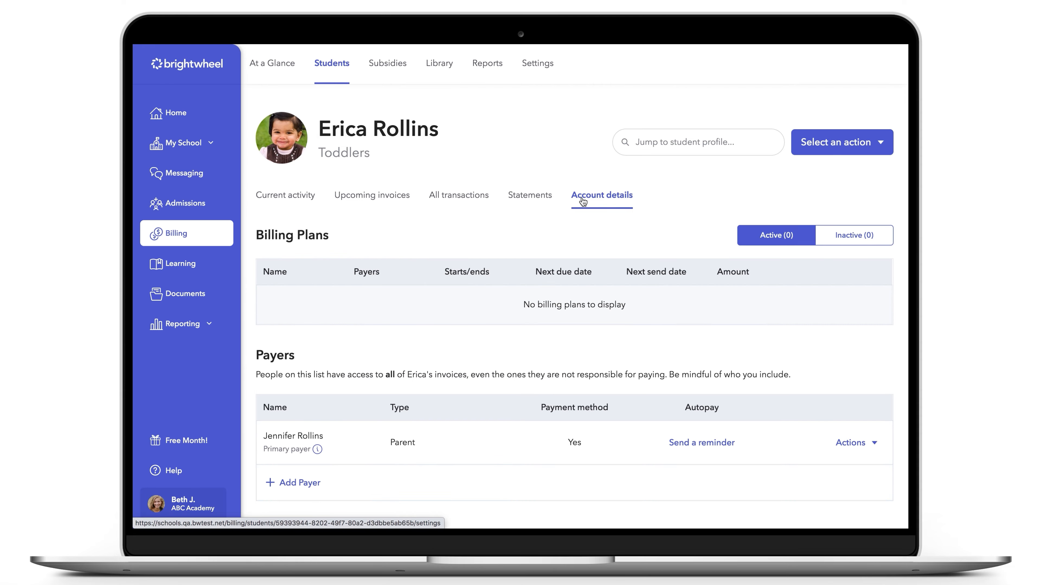
{"action": "scroll", "coordinate": [582, 201], "scroll_direction": "down", "scroll_amount": 3}
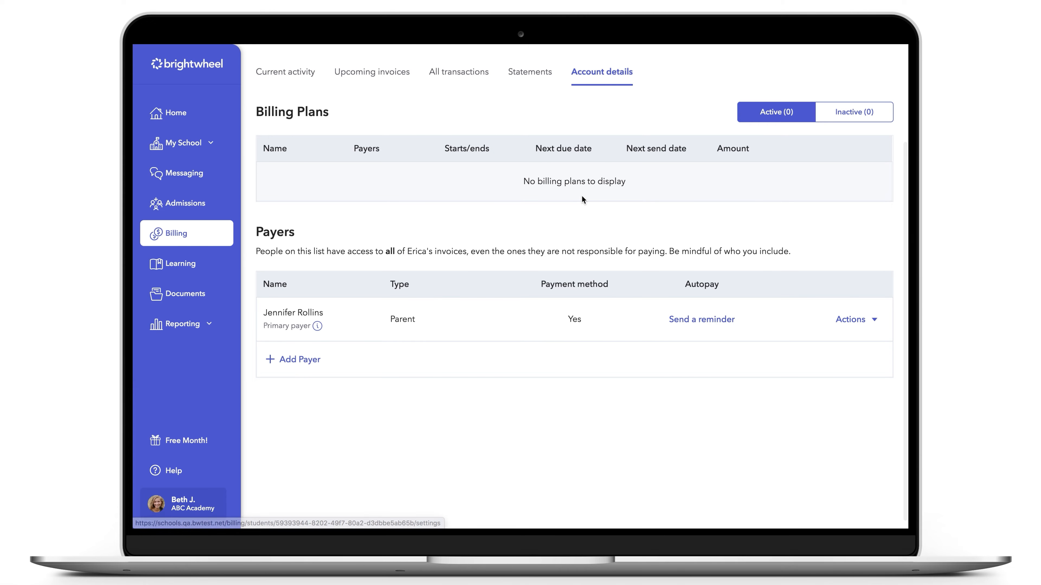
{"action": "left_click", "coordinate": [314, 361]}
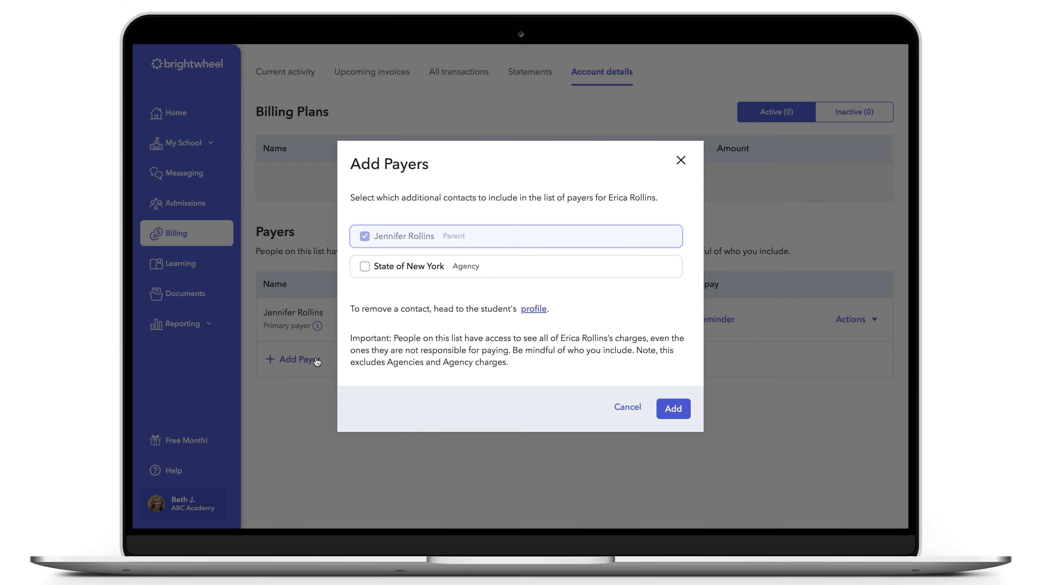
{"action": "left_click", "coordinate": [365, 267]}
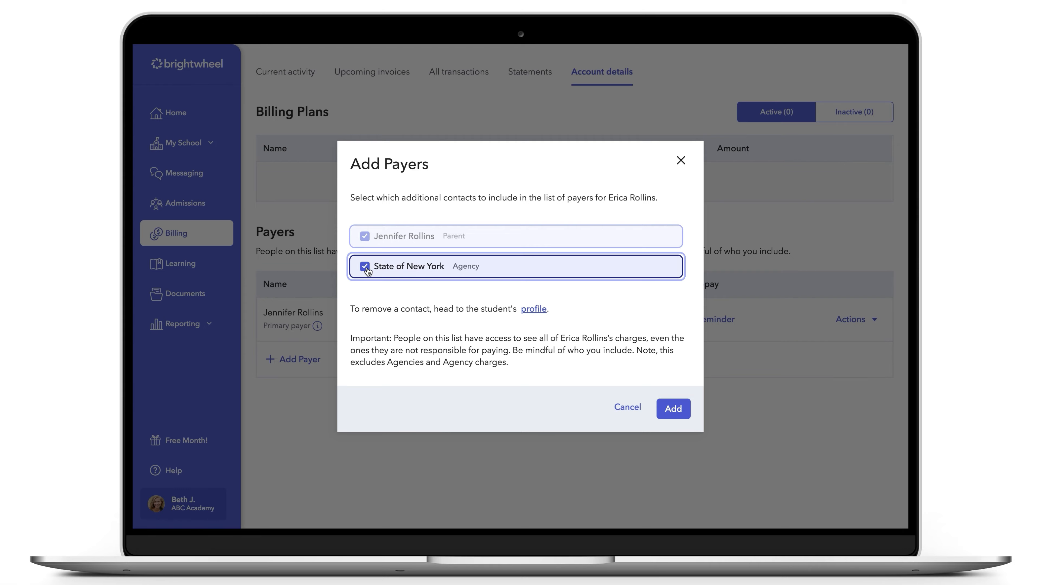
{"action": "left_click", "coordinate": [669, 410]}
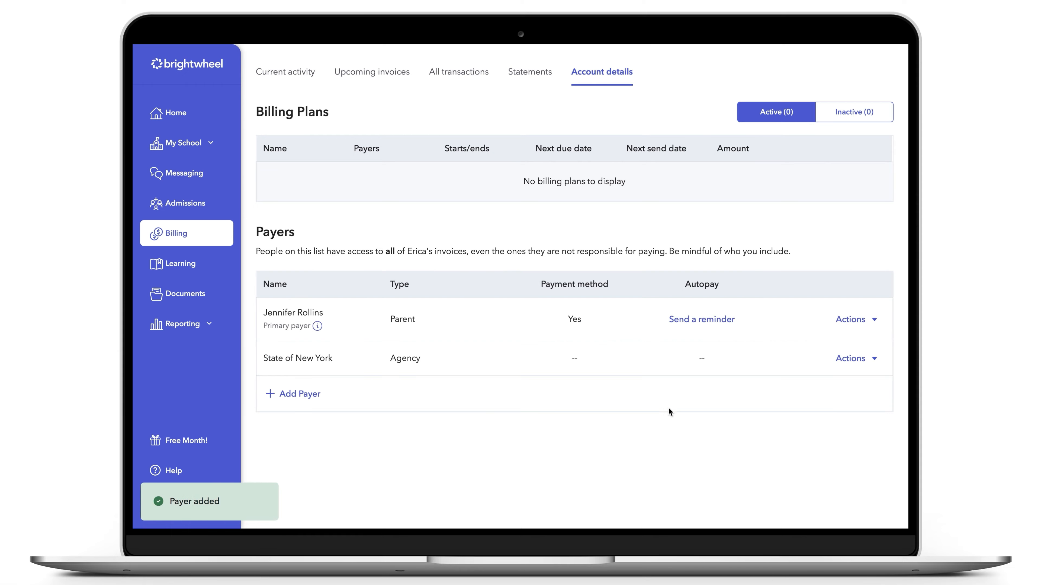
- Split the $300 Weekly Toddler tuition charge between payers, assigning $200 to State of New York, and save it
{"action": "scroll", "coordinate": [667, 406], "scroll_direction": "up", "scroll_amount": 3}
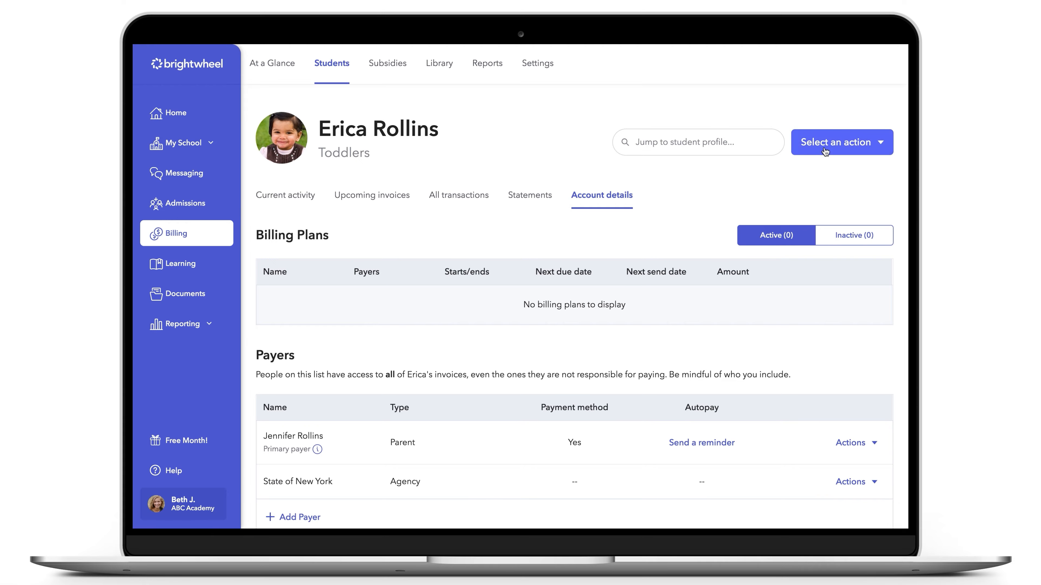
{"action": "left_click", "coordinate": [824, 151]}
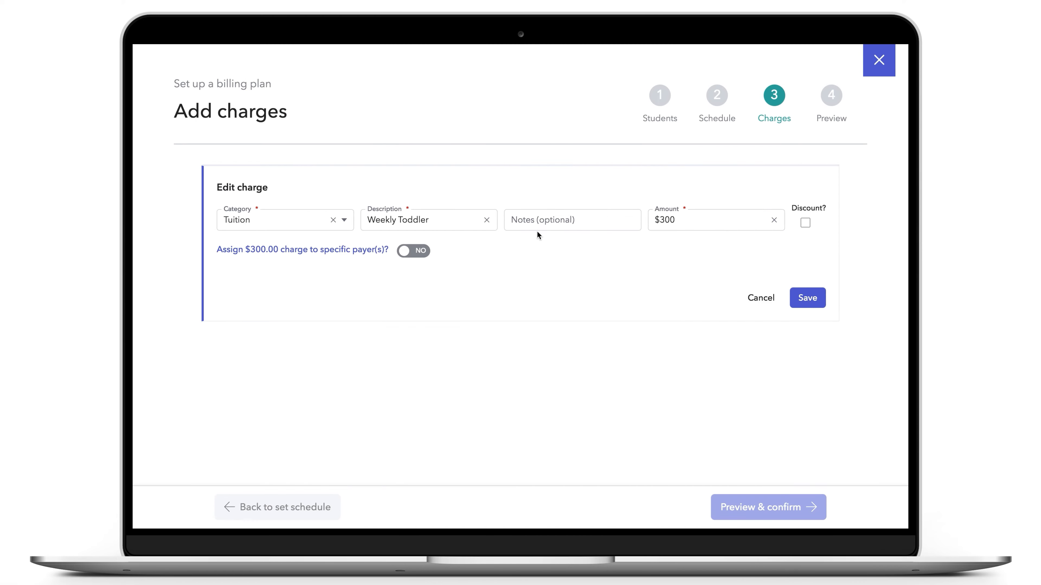
{"action": "left_click", "coordinate": [420, 251]}
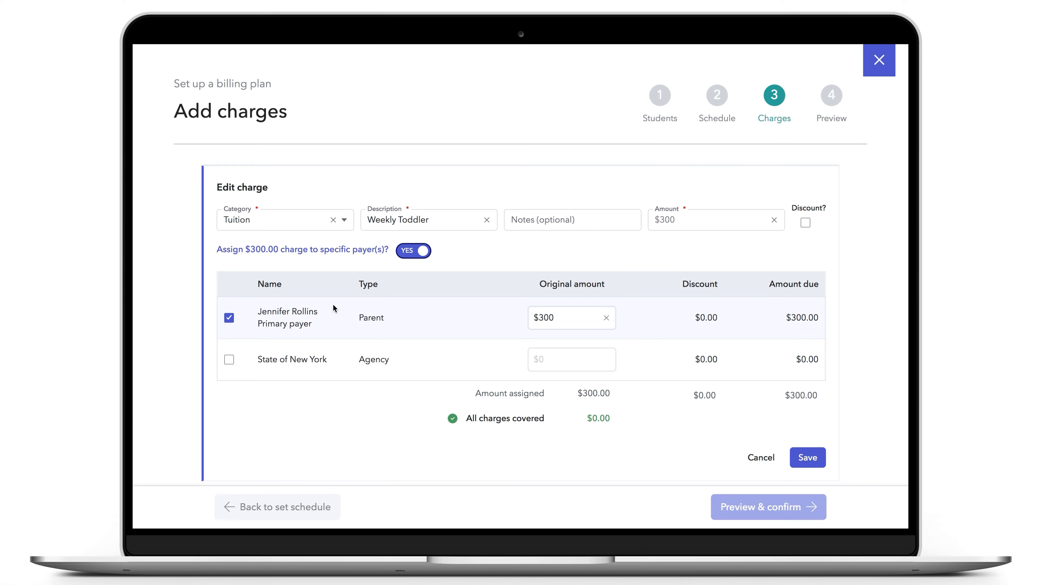
{"action": "left_click", "coordinate": [232, 363]}
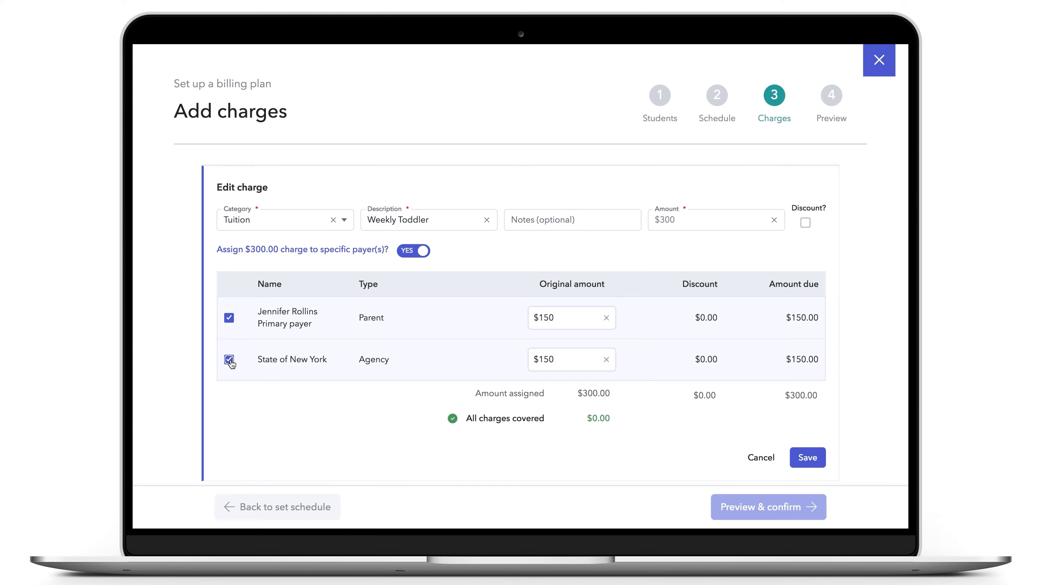
{"action": "left_click", "coordinate": [553, 362]}
{"action": "left_click_drag", "start_coordinate": [555, 362], "coordinate": [541, 362]}
{"action": "type", "text": "200"}
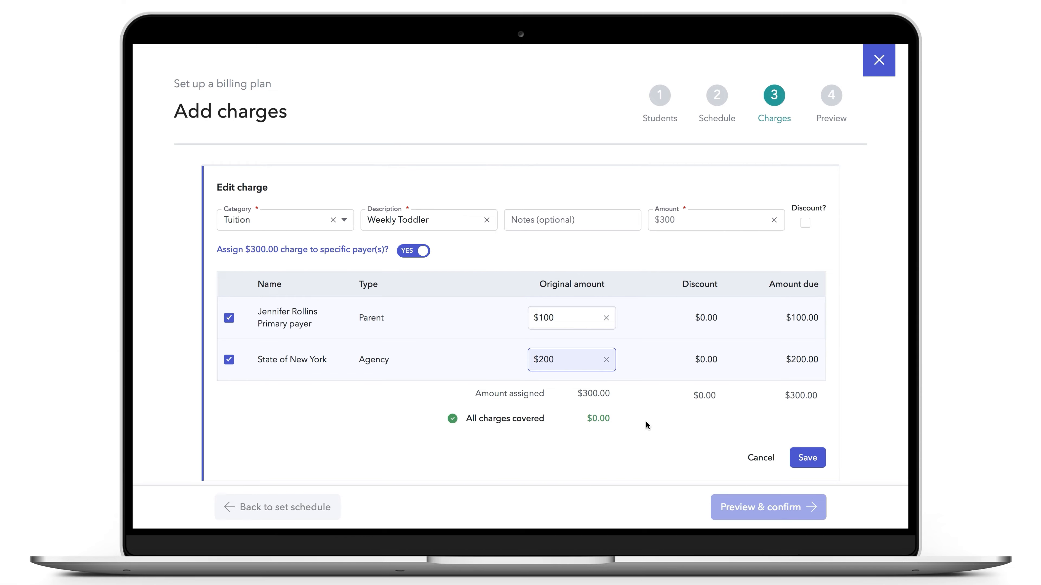
{"action": "left_click", "coordinate": [813, 462]}
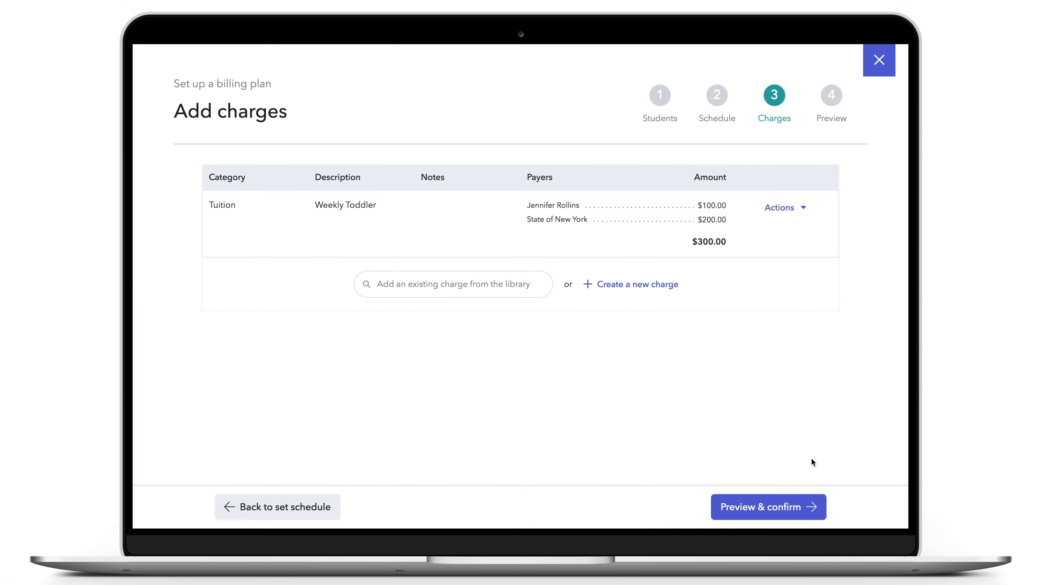
- Preview the billing plan and create it
{"action": "left_click", "coordinate": [790, 505]}
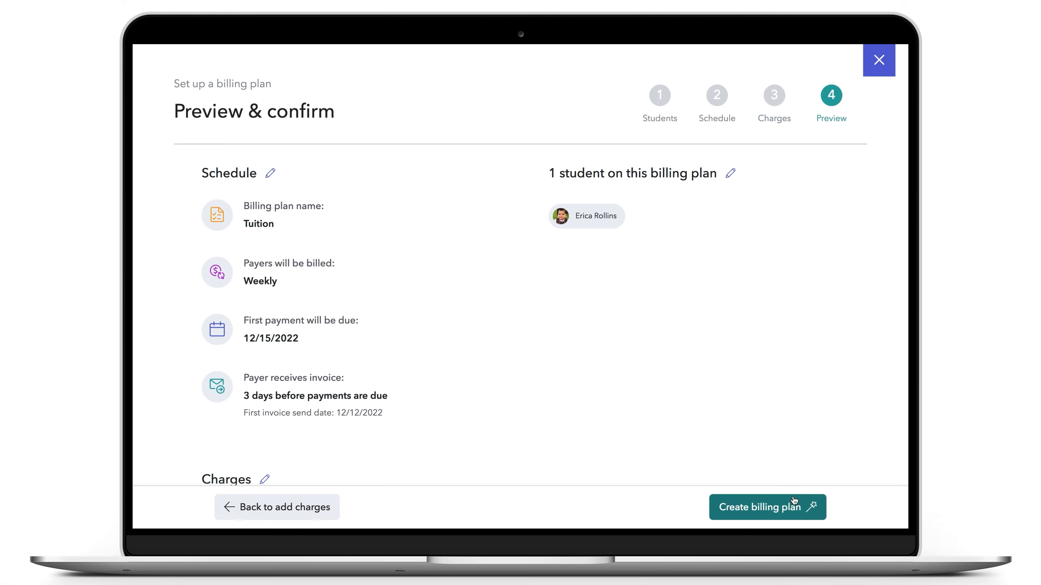
{"action": "scroll", "coordinate": [747, 438], "scroll_direction": "down", "scroll_amount": 5}
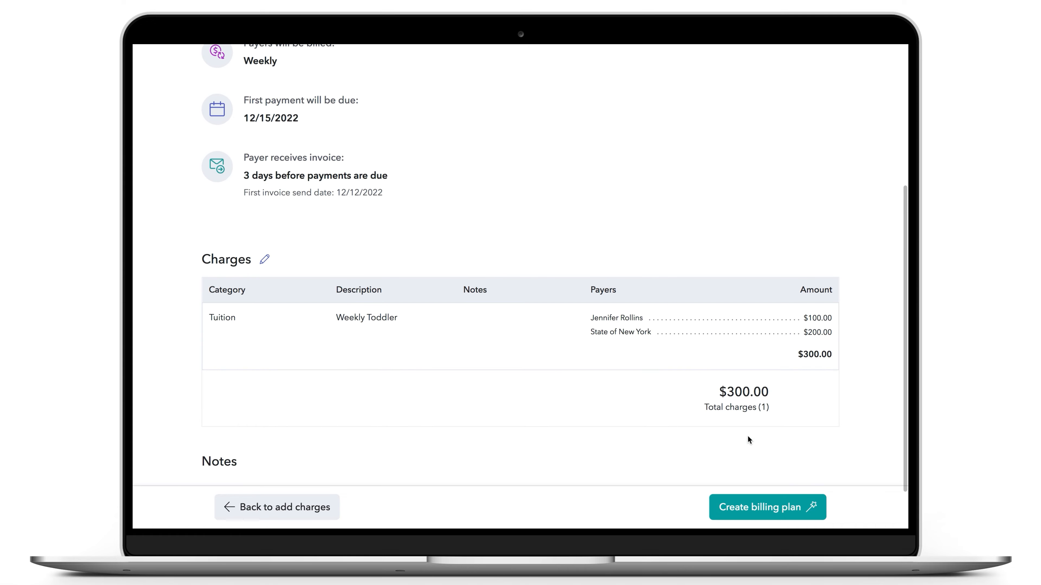
{"action": "left_click", "coordinate": [773, 516]}
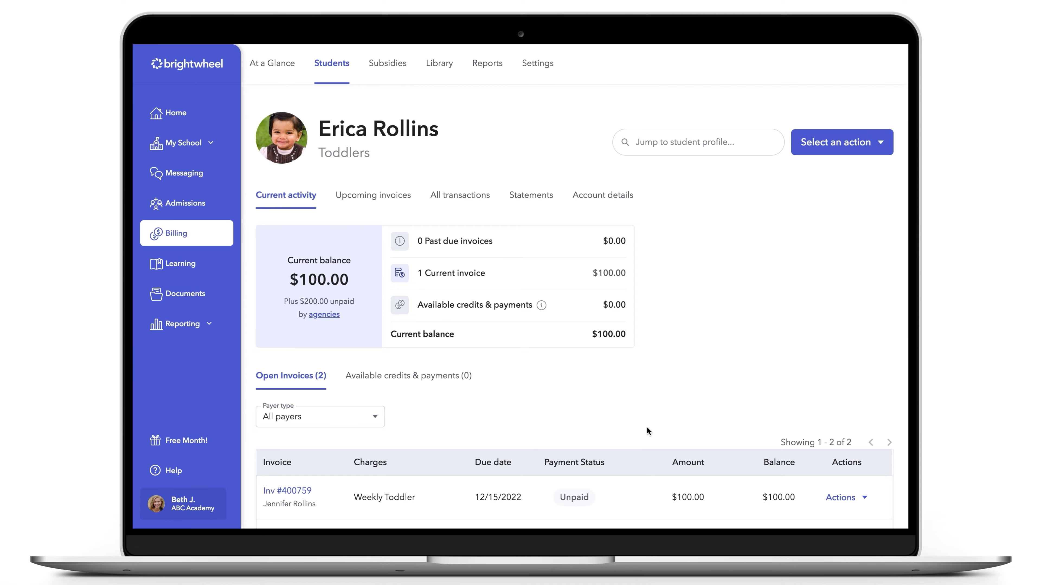
- Filter Erica's open invoices to agency payers and review the actions available for the agency invoice
{"action": "scroll", "coordinate": [647, 428], "scroll_direction": "down", "scroll_amount": 5}
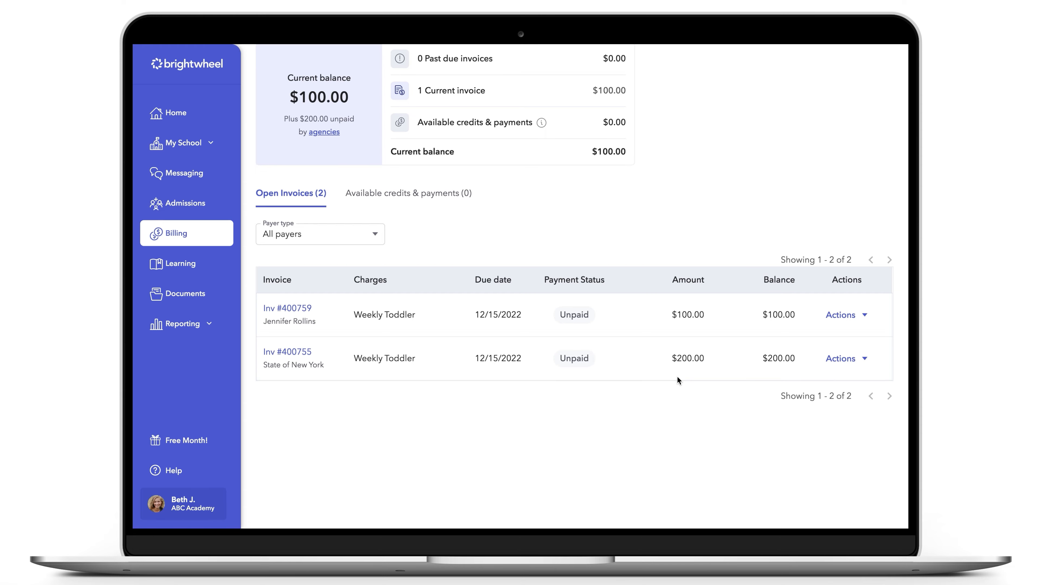
{"action": "left_click", "coordinate": [362, 240]}
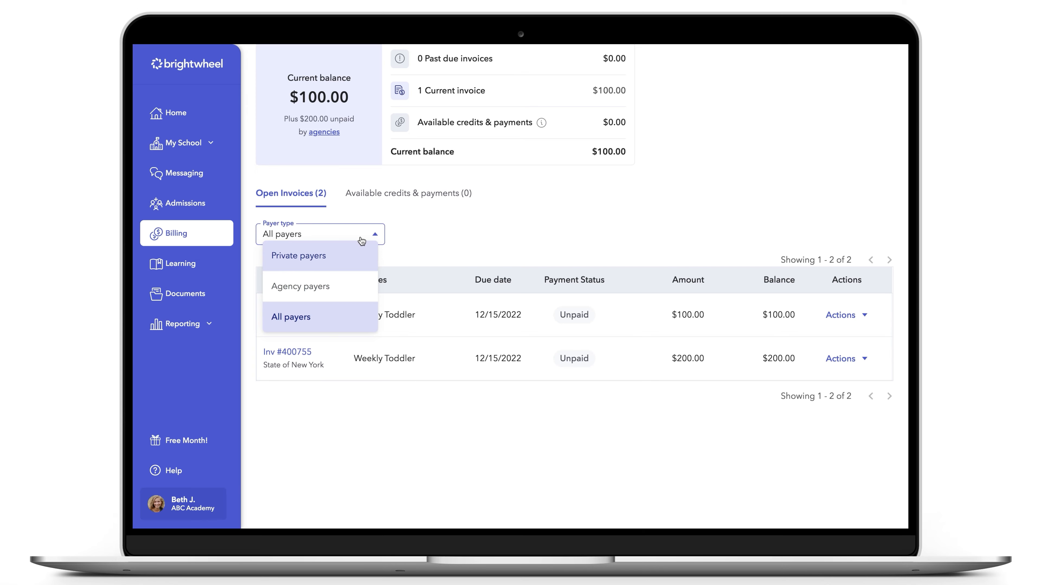
{"action": "left_click", "coordinate": [359, 280]}
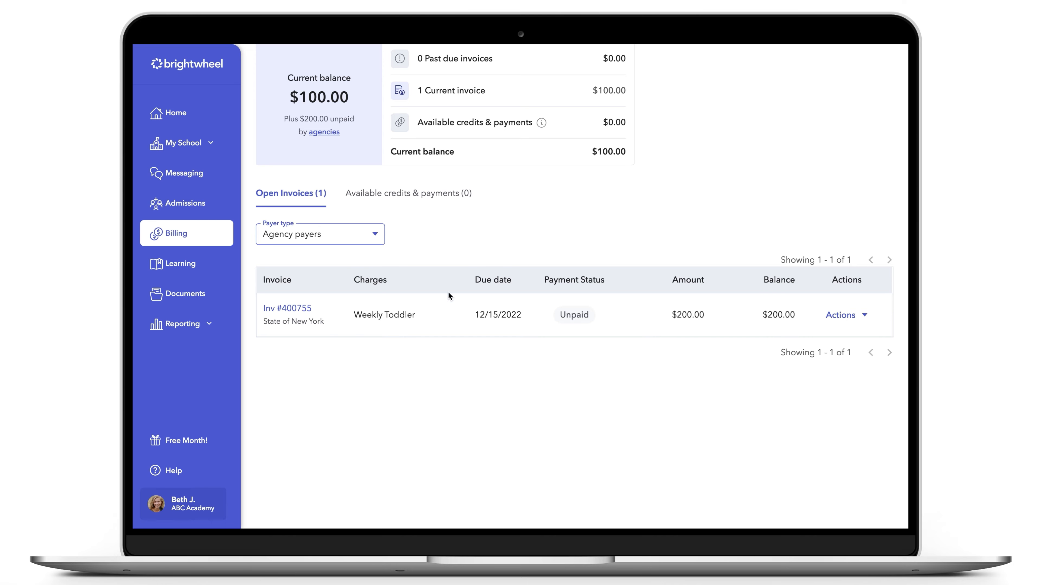
{"action": "left_click", "coordinate": [851, 321]}
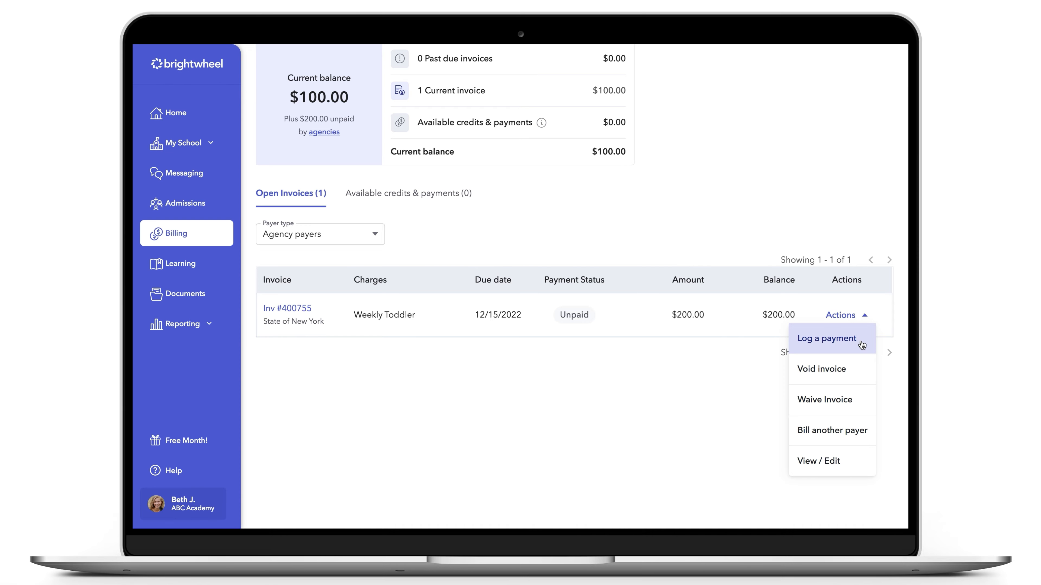
{"action": "left_click", "coordinate": [756, 360]}
{"action": "scroll", "coordinate": [755, 358], "scroll_direction": "up", "scroll_amount": 5}
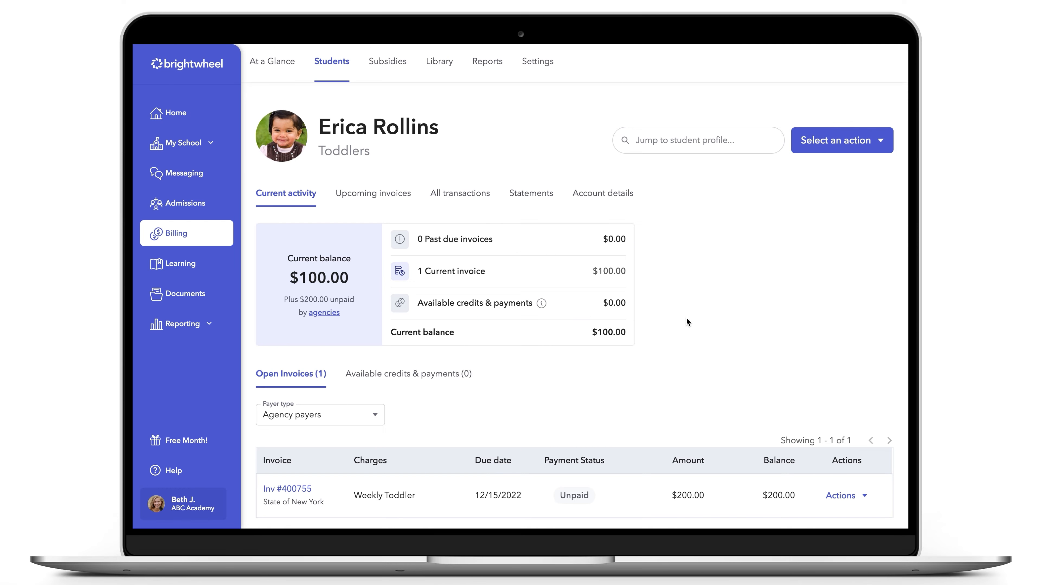
- Review Erica's upcoming invoices and the payer type filter options
{"action": "left_click", "coordinate": [382, 198]}
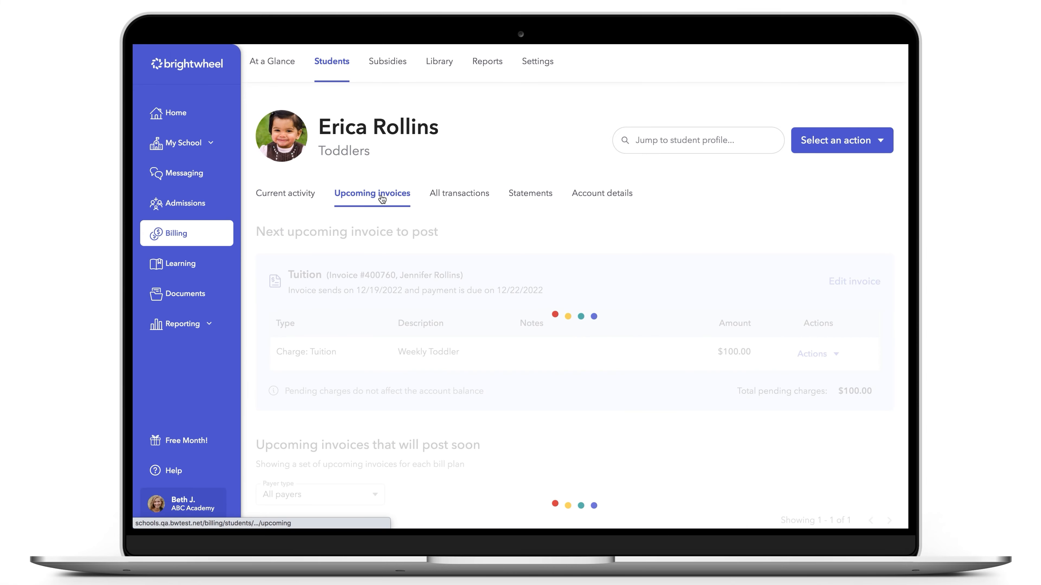
{"action": "scroll", "coordinate": [381, 198], "scroll_direction": "down", "scroll_amount": 6}
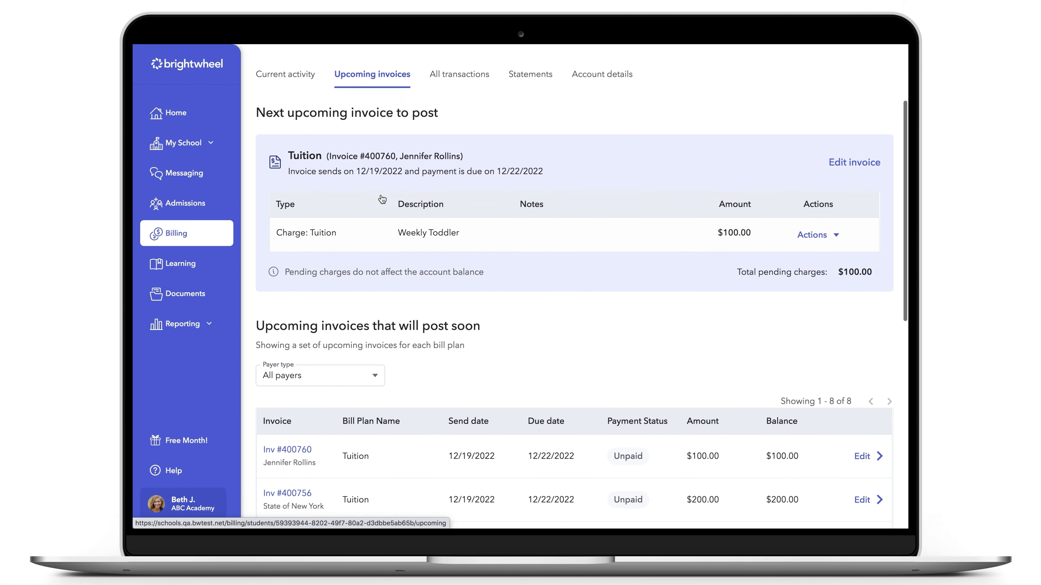
{"action": "scroll", "coordinate": [380, 199], "scroll_direction": "down", "scroll_amount": 2}
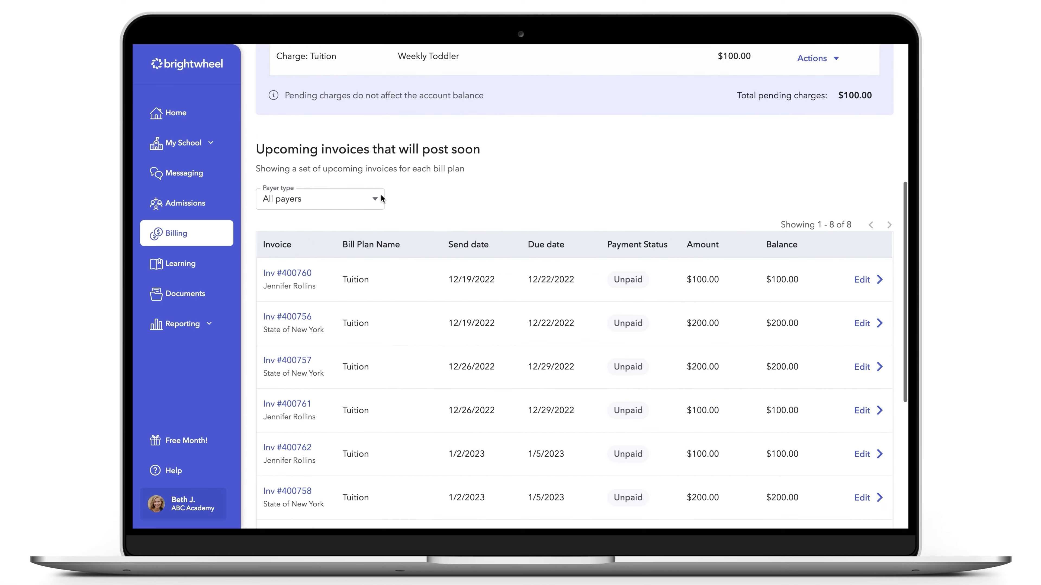
{"action": "left_click", "coordinate": [375, 191]}
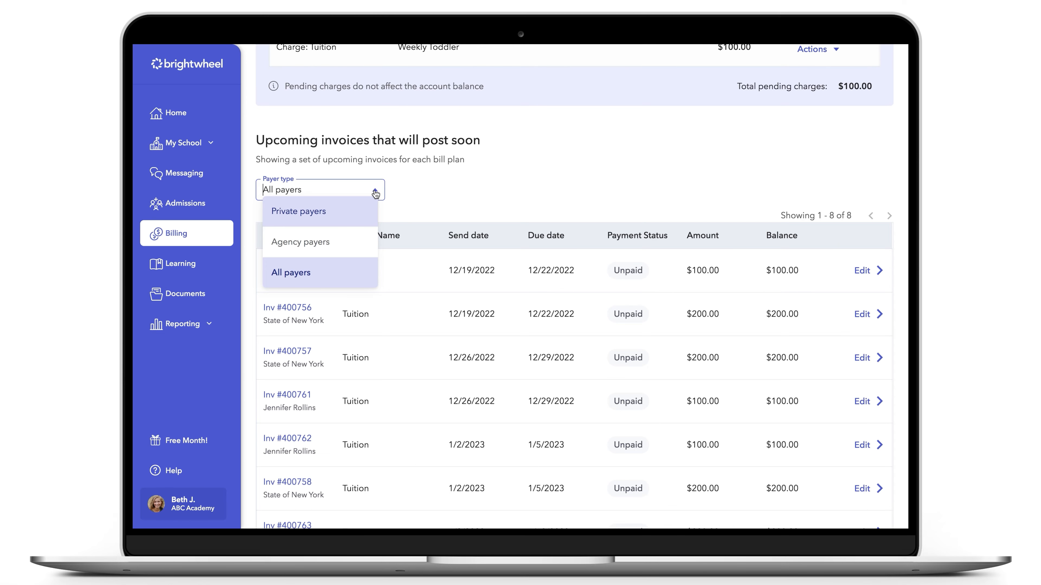
{"action": "left_click", "coordinate": [376, 192]}
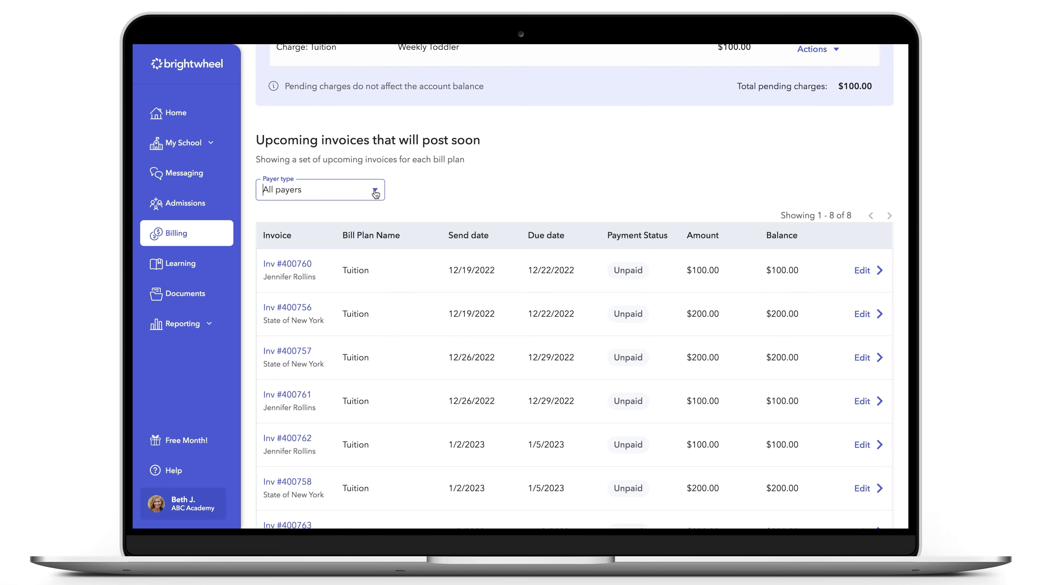
{"action": "scroll", "coordinate": [376, 193], "scroll_direction": "up", "scroll_amount": 8}
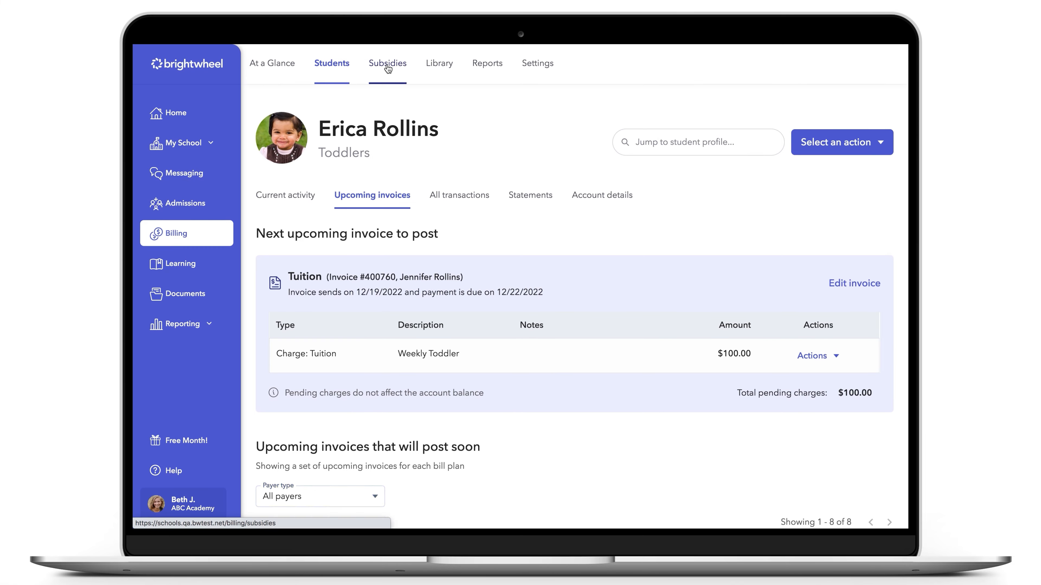
- Open the State of New York agency's invoice and start logging a payment for it
{"action": "left_click", "coordinate": [387, 64]}
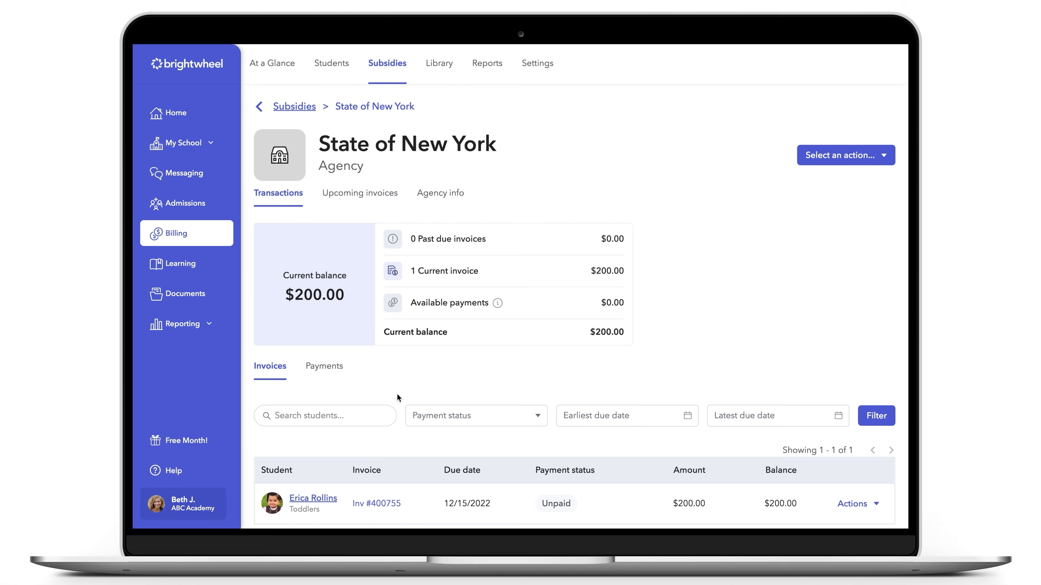
{"action": "scroll", "coordinate": [397, 396], "scroll_direction": "down", "scroll_amount": 4}
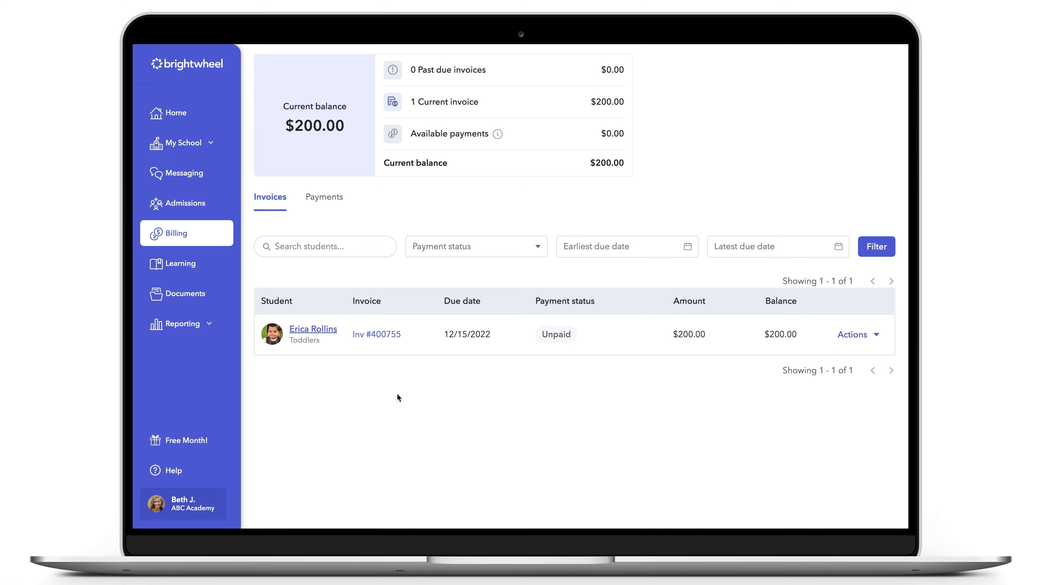
{"action": "left_click", "coordinate": [859, 339]}
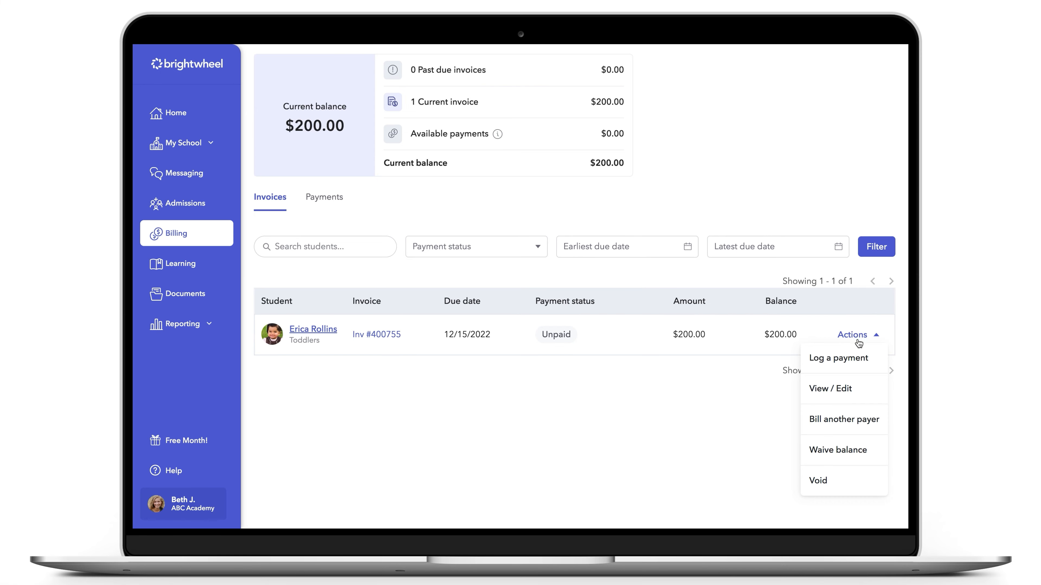
{"action": "left_click", "coordinate": [853, 368]}
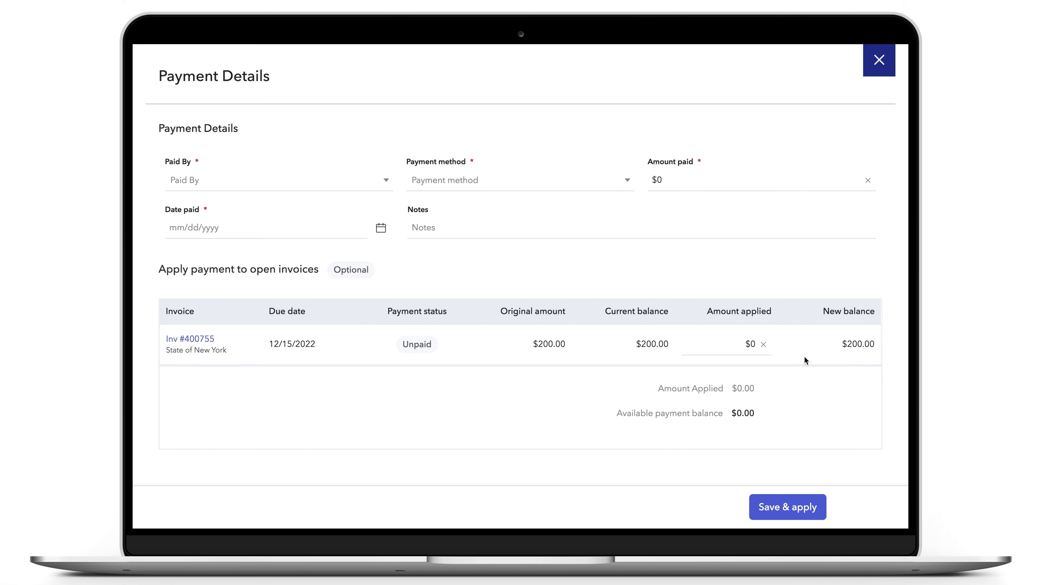
- Fill in the payment details: paid by State of New York, by check, $150, dated 12/14/2022
{"action": "left_click", "coordinate": [333, 182]}
{"action": "left_click", "coordinate": [333, 211]}
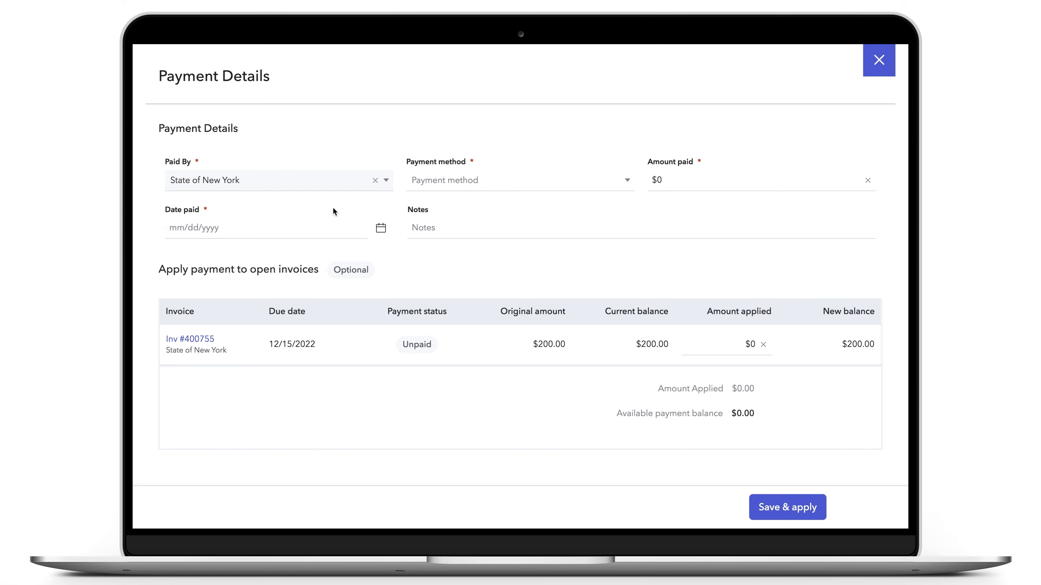
{"action": "left_click", "coordinate": [424, 187]}
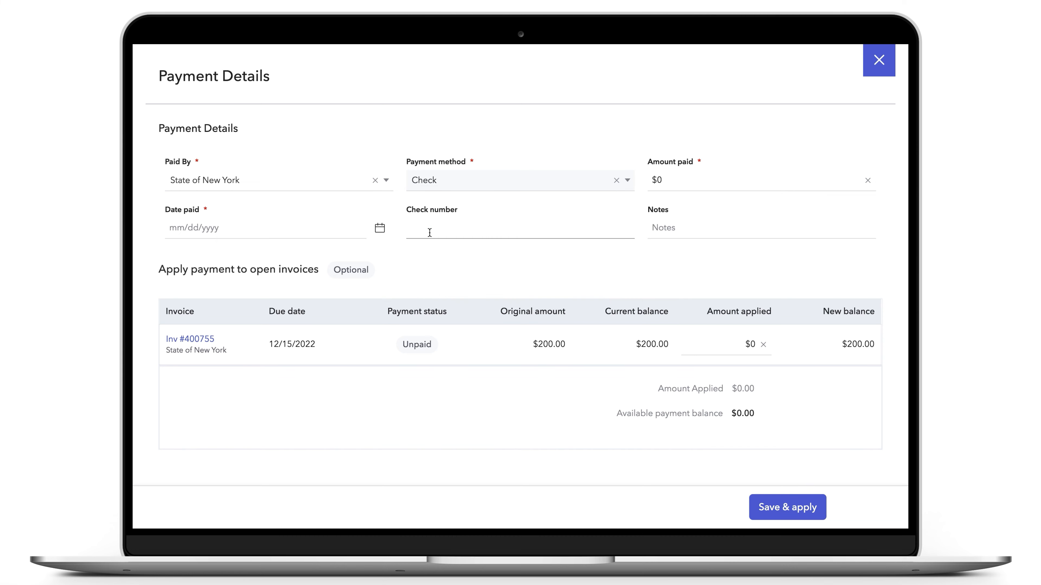
{"action": "left_click", "coordinate": [662, 184]}
{"action": "type", "text": "150"}
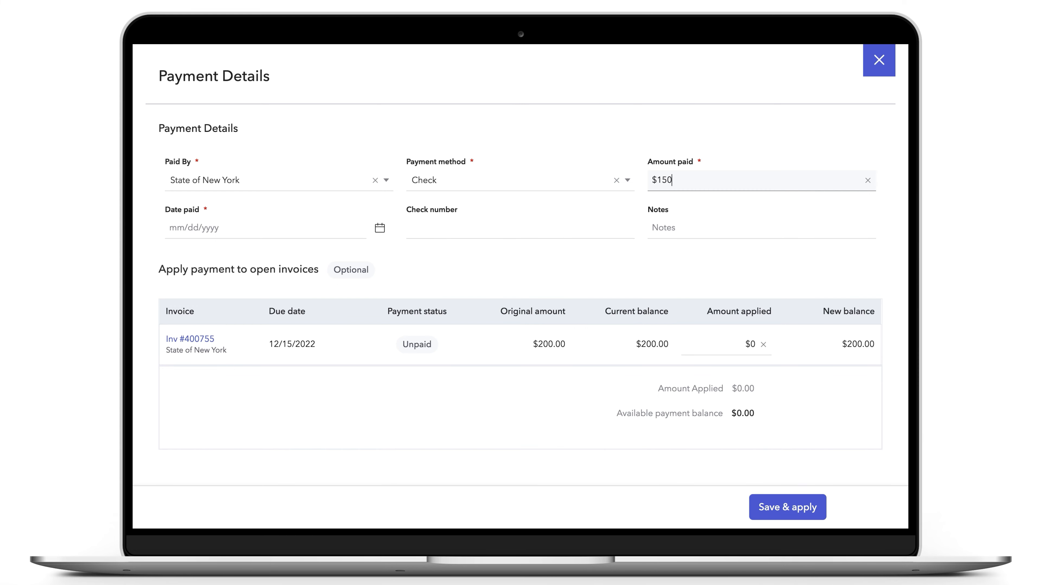
{"action": "left_click", "coordinate": [349, 234]}
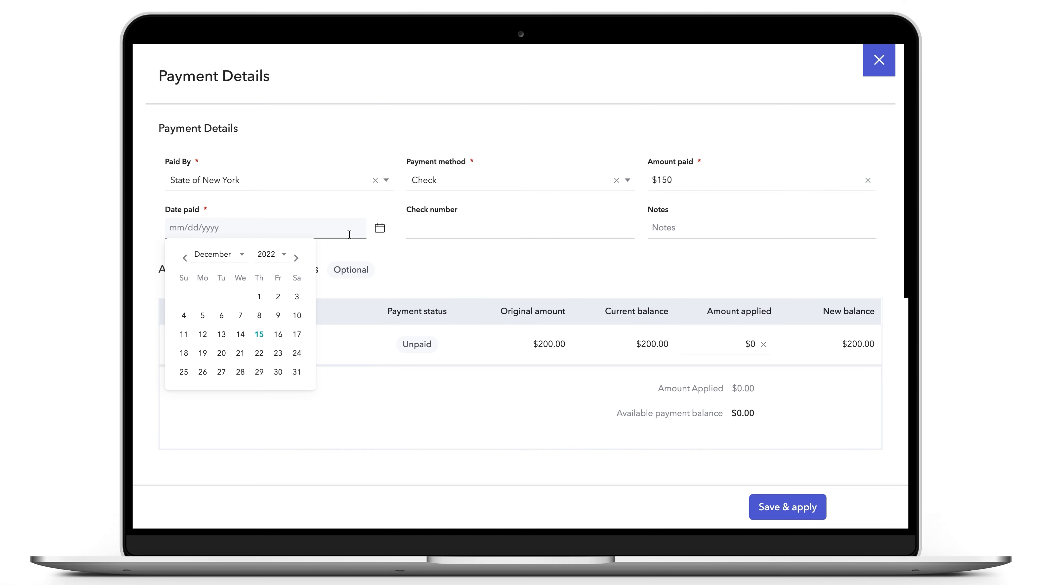
{"action": "left_click", "coordinate": [241, 335]}
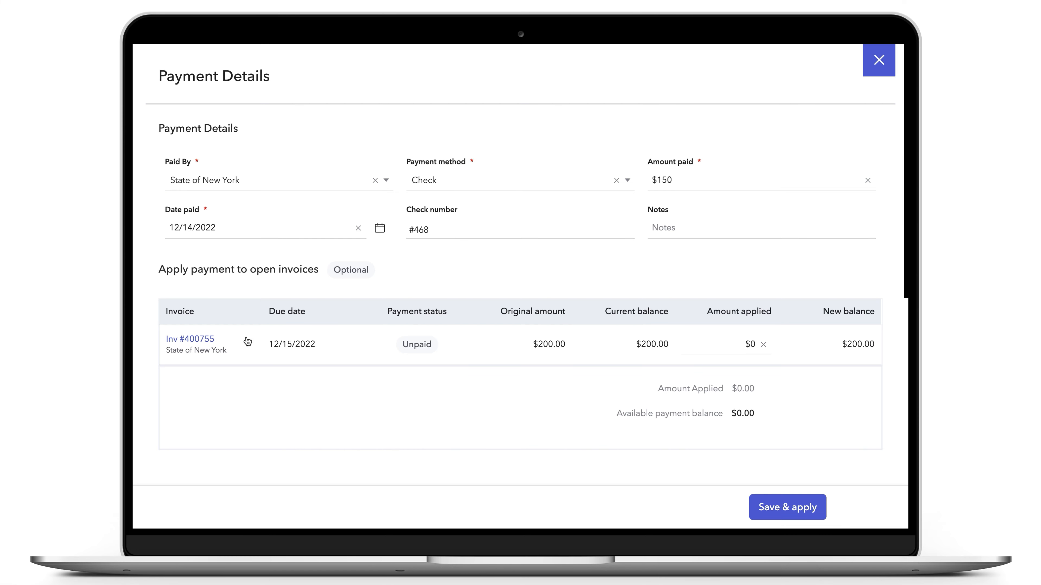
- Apply $150 to invoice #400755 and save the payment
{"action": "left_click", "coordinate": [741, 344]}
{"action": "type", "text": "150"}
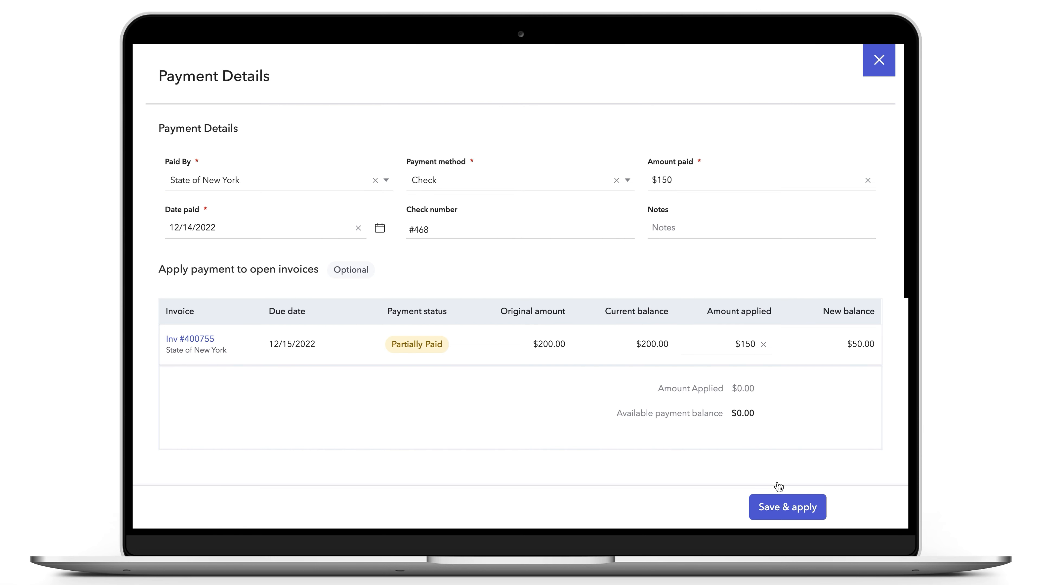
{"action": "left_click", "coordinate": [784, 509]}
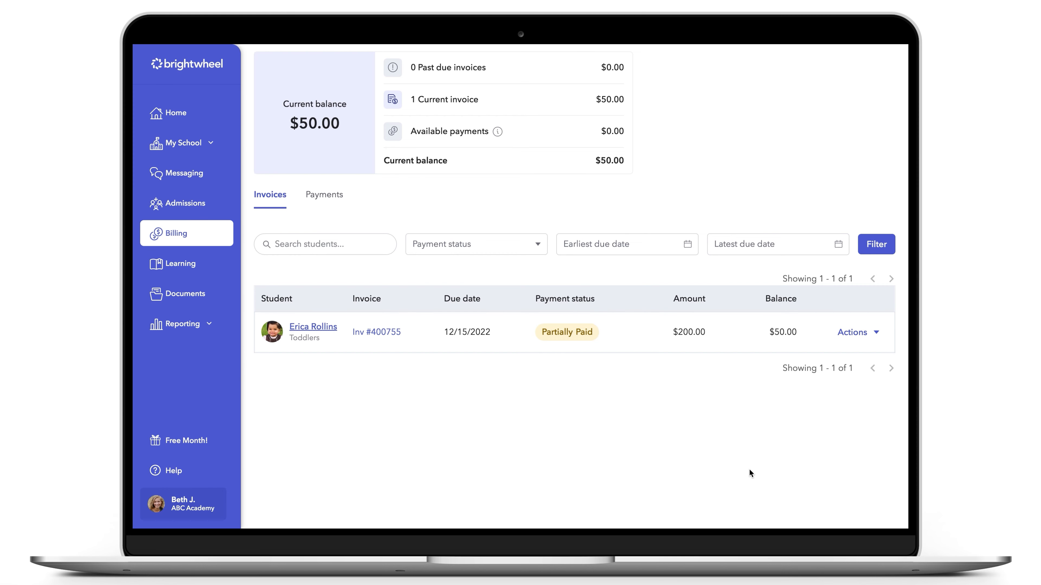
- Bill the invoice's remaining balance to another payer with note "Bill remain balance to parents" and due date 12/22/2022
{"action": "left_click", "coordinate": [852, 335]}
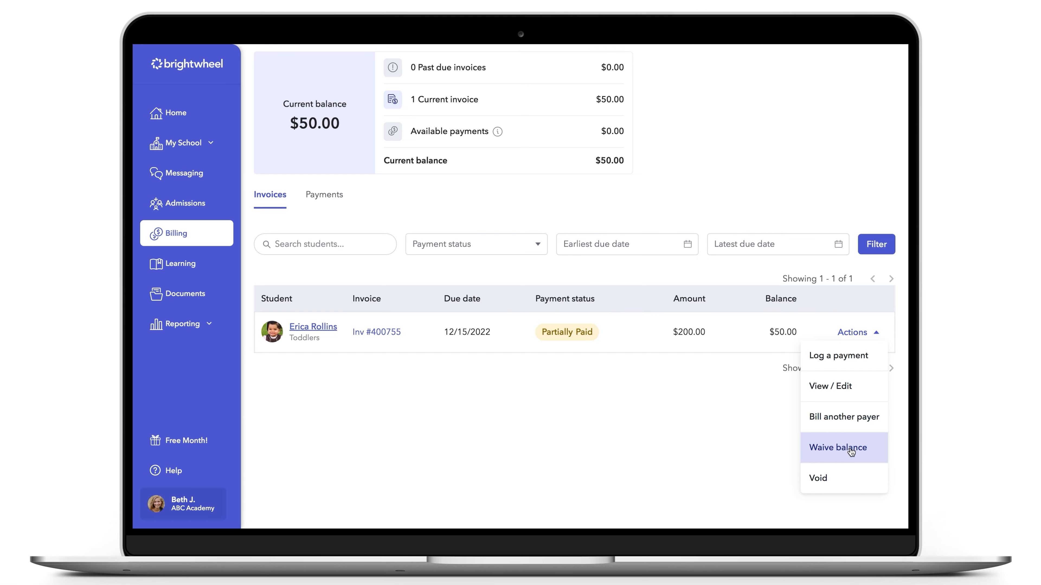
{"action": "left_click", "coordinate": [842, 427]}
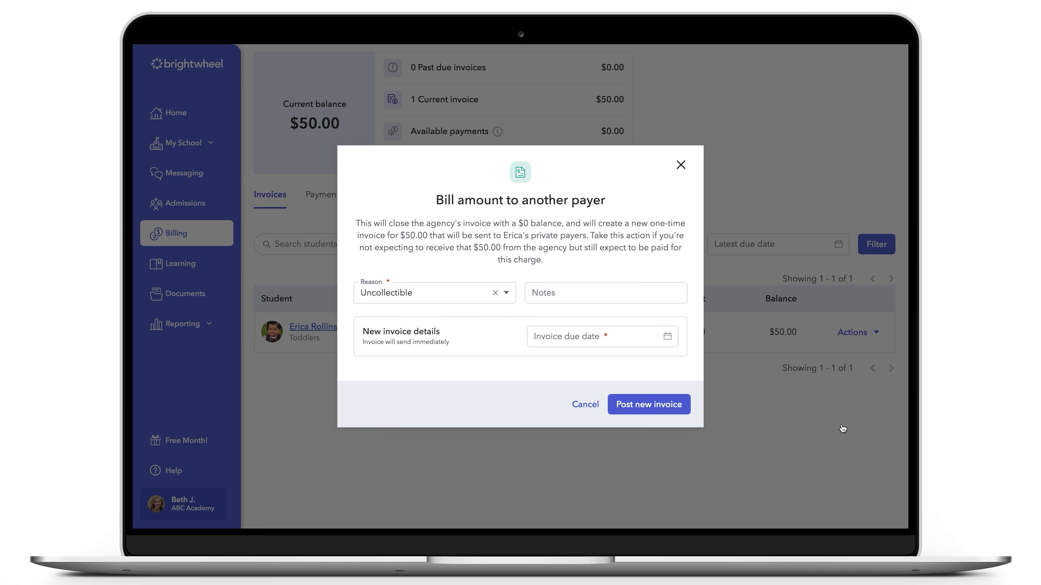
{"action": "left_click", "coordinate": [550, 292]}
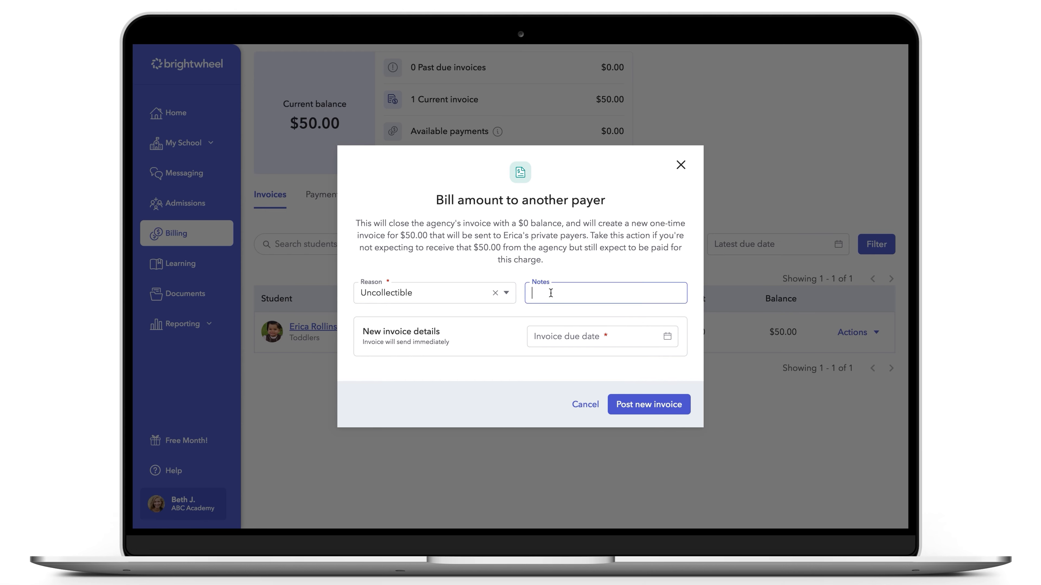
{"action": "type", "text": "Bill remain balance to parents"}
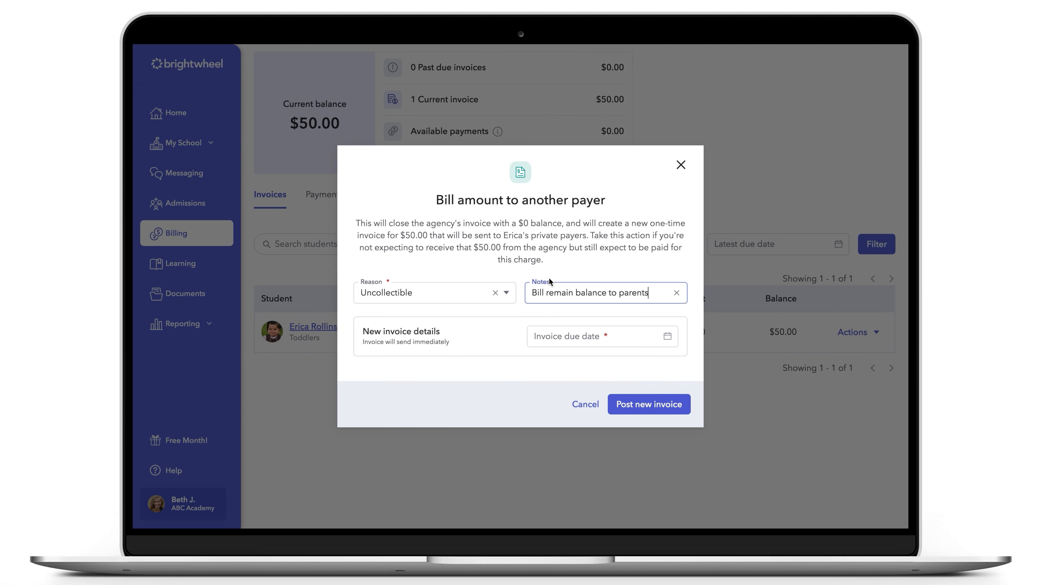
{"action": "left_click", "coordinate": [548, 336]}
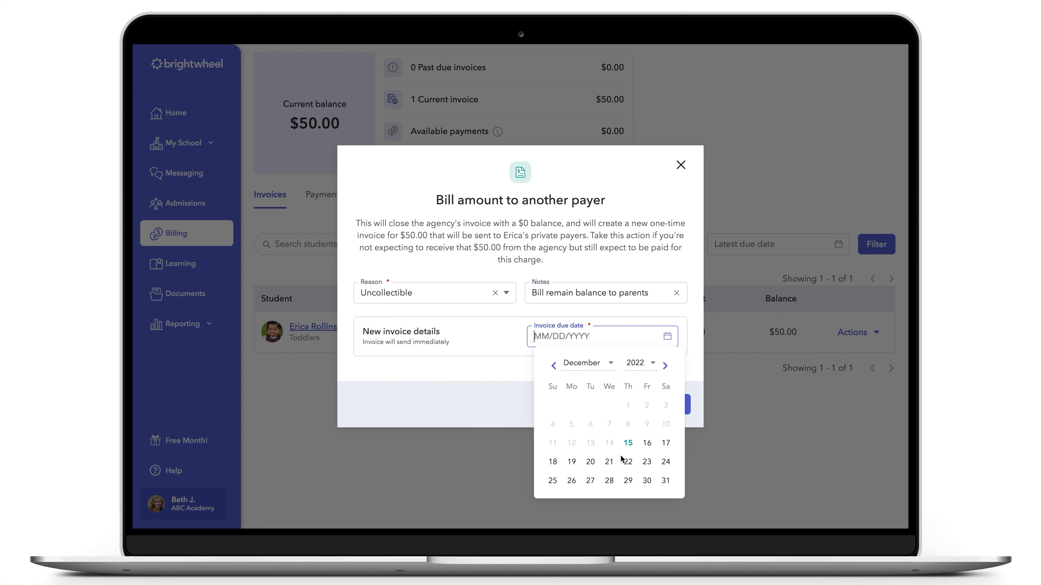
{"action": "left_click", "coordinate": [628, 462]}
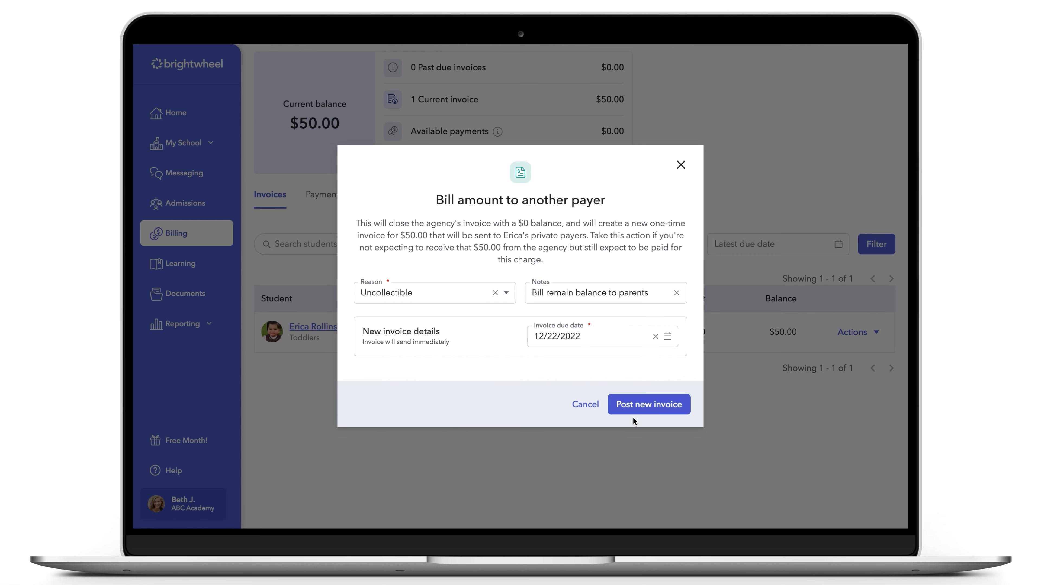
{"action": "left_click", "coordinate": [635, 410]}
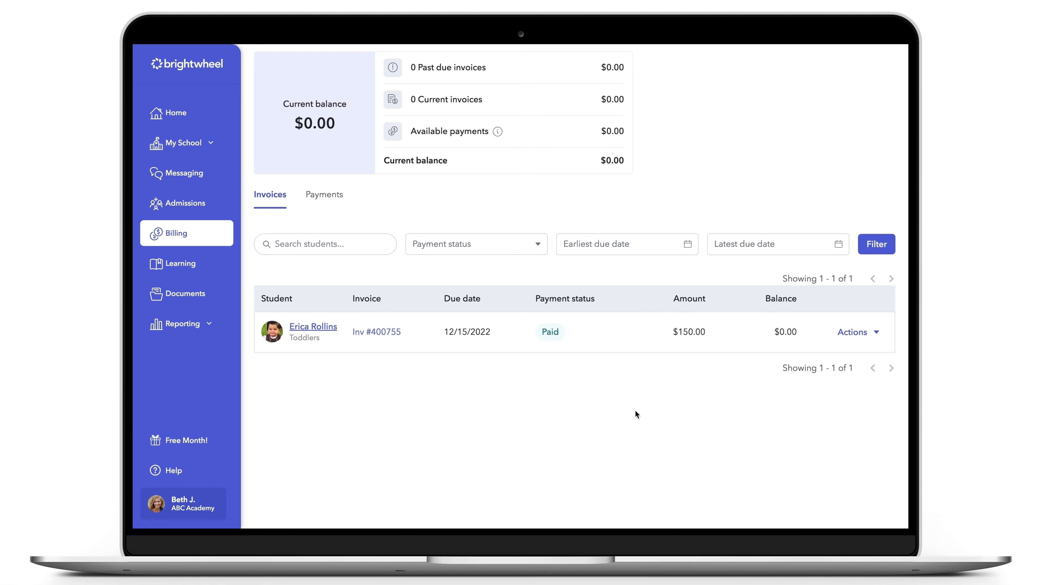
- Review the State of New York agency's logged payments
{"action": "scroll", "coordinate": [635, 410], "scroll_direction": "up", "scroll_amount": 3}
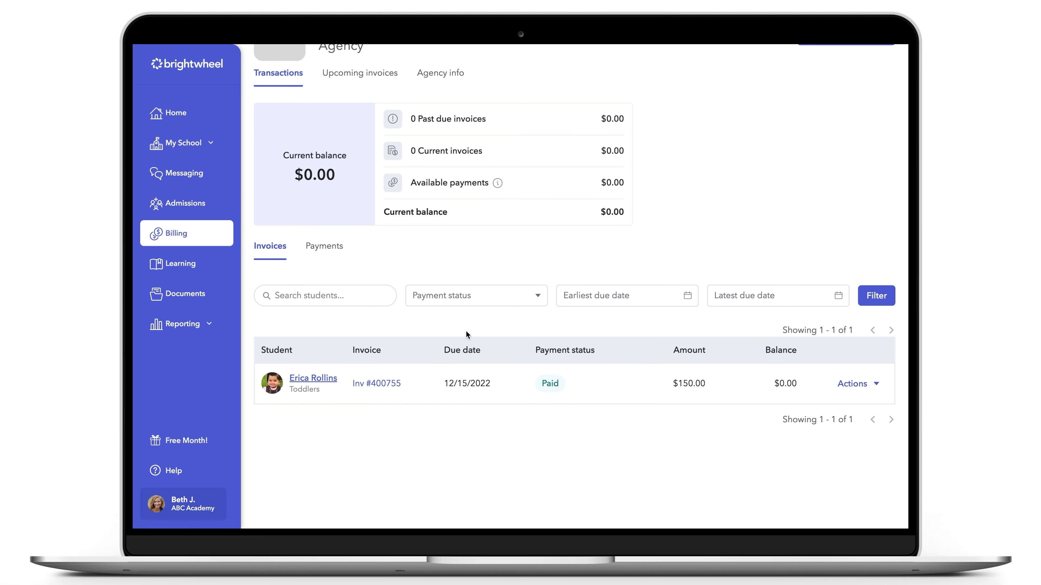
{"action": "left_click", "coordinate": [335, 257]}
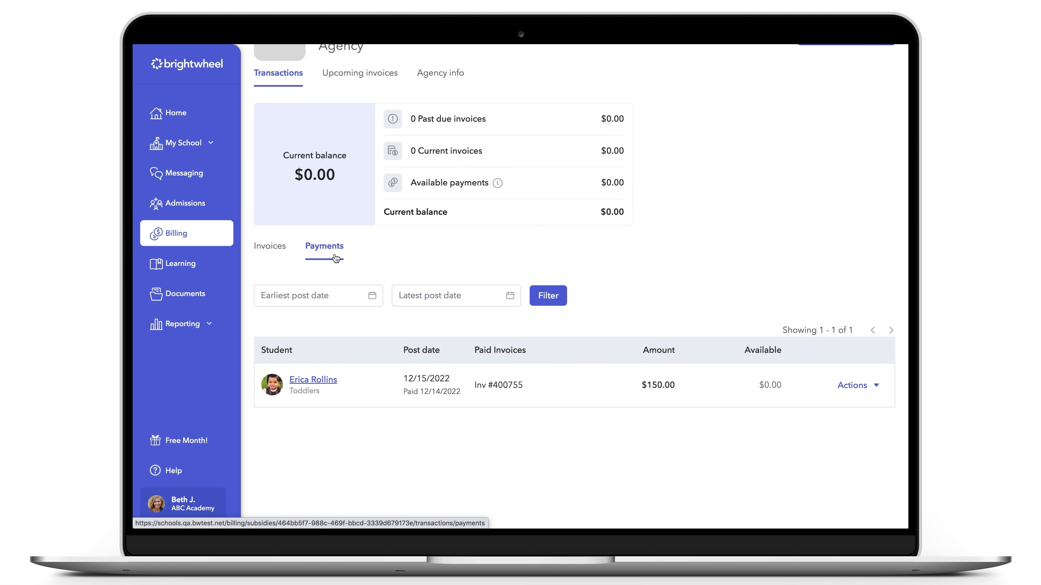
{"action": "scroll", "coordinate": [336, 257], "scroll_direction": "up", "scroll_amount": 5}
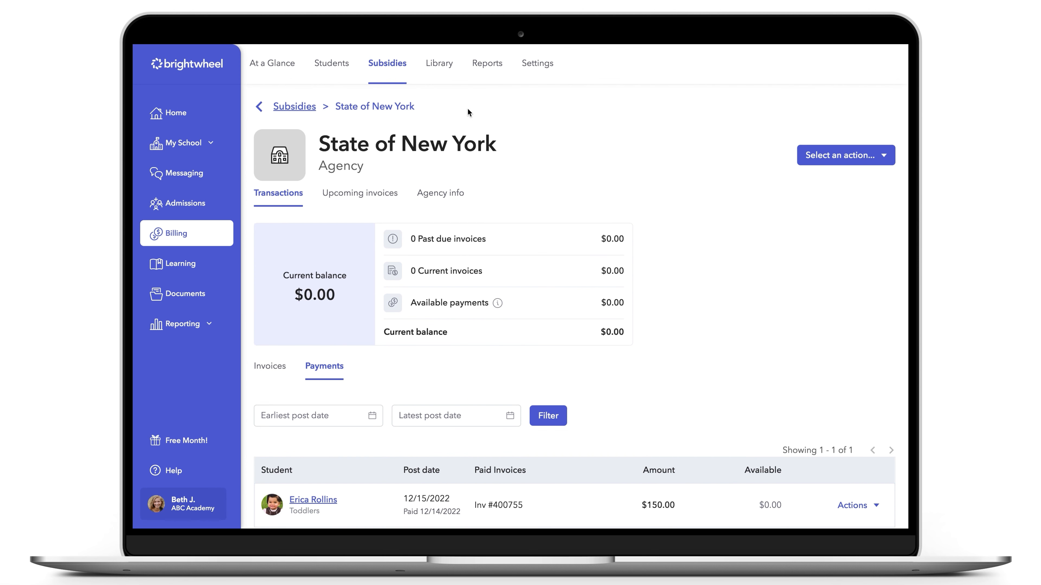
- Open the Invoices Report and pick an earliest post date in December 2022
{"action": "left_click", "coordinate": [487, 65]}
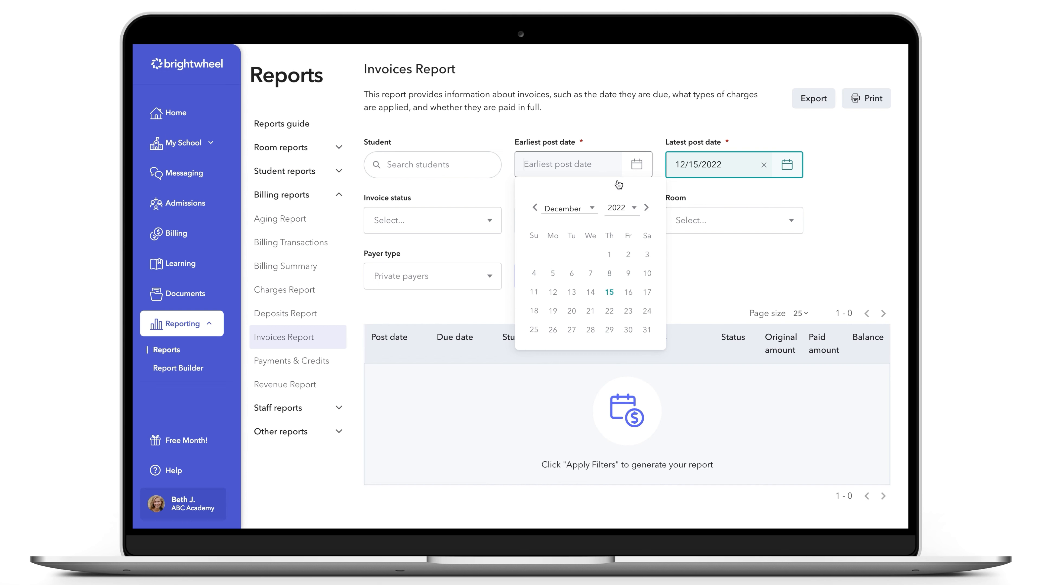
{"action": "left_click", "coordinate": [590, 292]}
{"action": "left_click", "coordinate": [578, 274]}
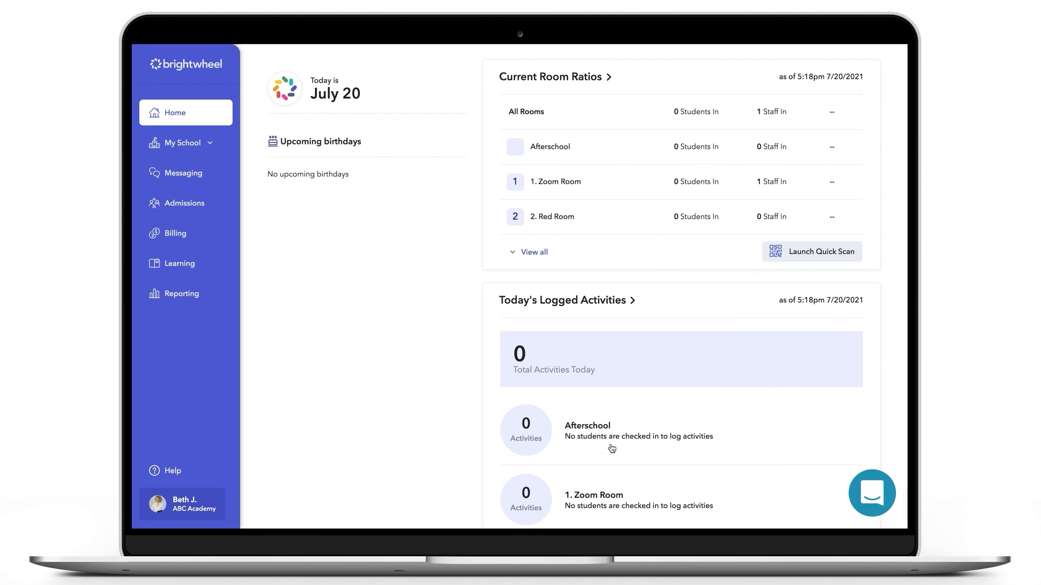
- Open Help in the mobile app and choose to send a message to customer service
{"action": "left_click", "coordinate": [868, 508]}
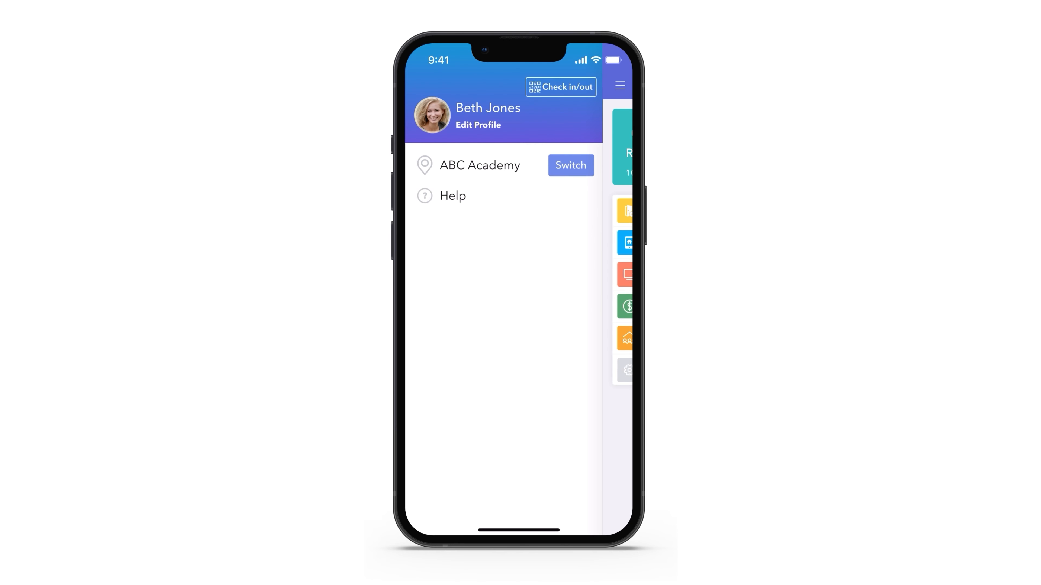
{"action": "left_click", "coordinate": [450, 196]}
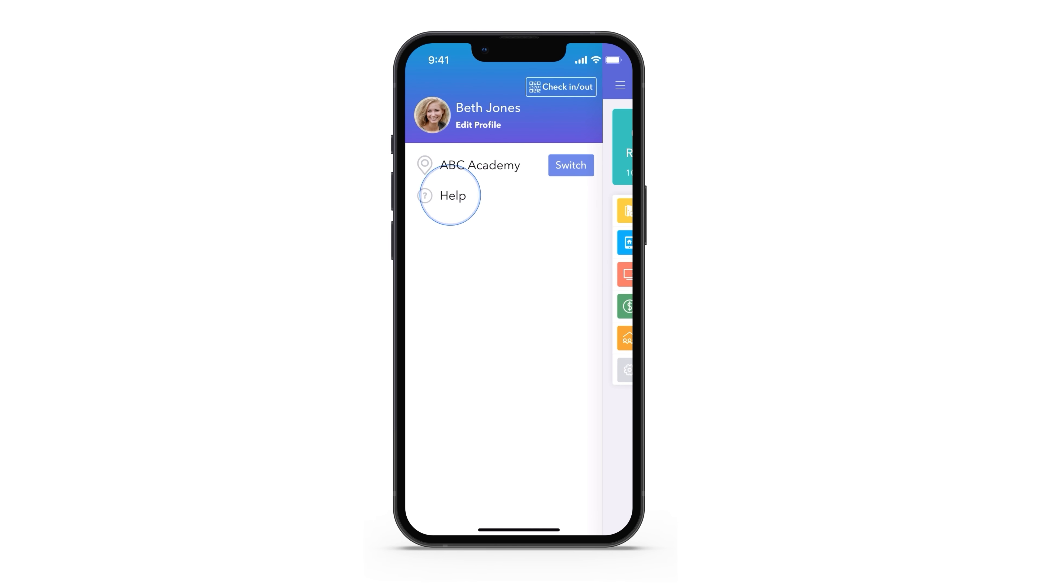
{"action": "left_click", "coordinate": [476, 150]}
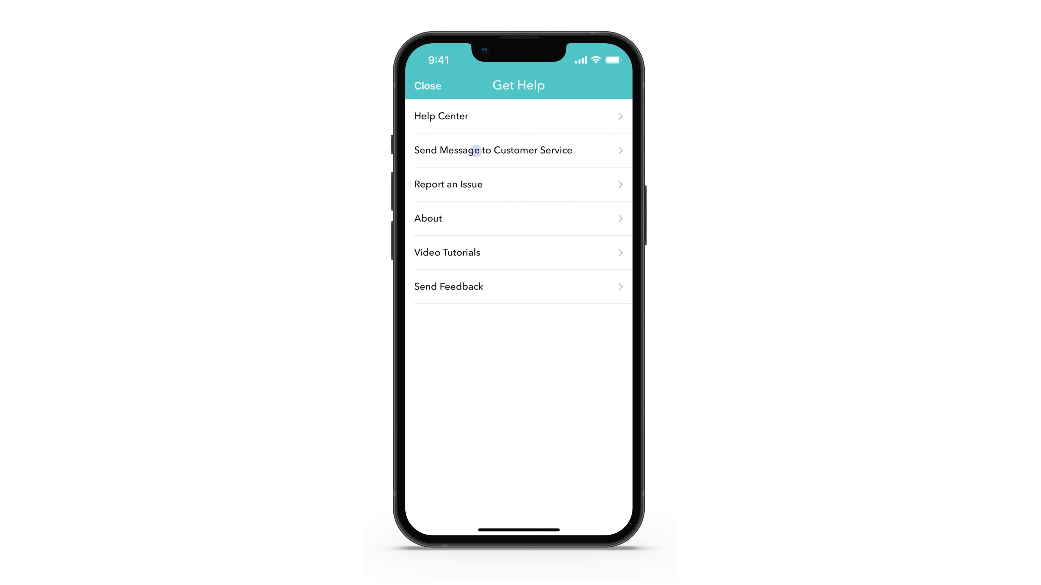